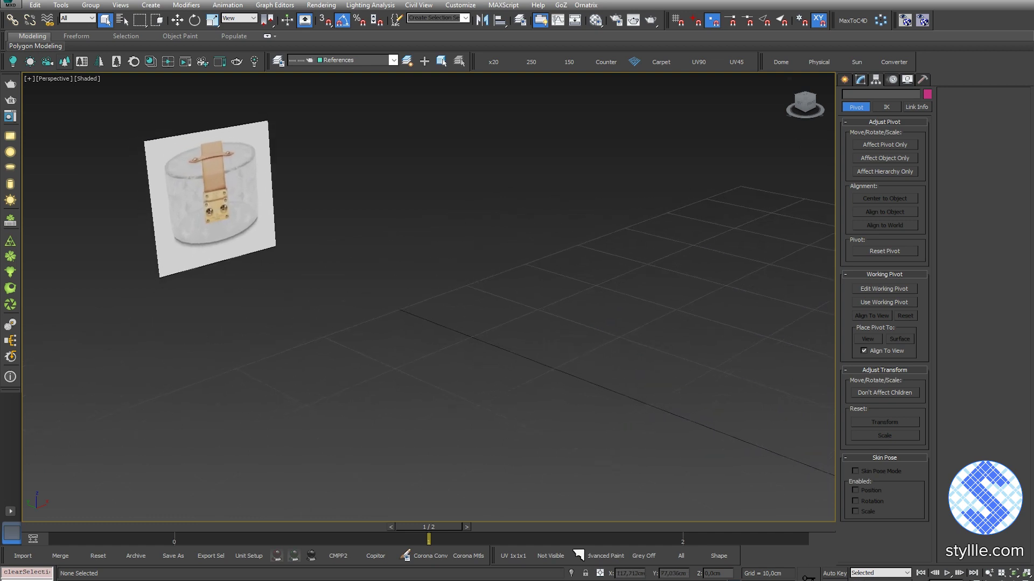
Step: Create a Standard Primitives cylinder and place it at the world origin (0, 0, 0)
{"action": "left_click", "coordinate": [845, 79]}
{"action": "scroll", "coordinate": [269, 277], "scroll_direction": "down", "scroll_amount": 5}
{"action": "left_click", "coordinate": [576, 374]}
{"action": "key", "text": "Delete"}
{"action": "left_click", "coordinate": [863, 167]}
{"action": "left_click_drag", "start_coordinate": [574, 391], "coordinate": [577, 411]}
{"action": "left_click", "coordinate": [581, 360]}
{"action": "right_click", "coordinate": [582, 360]}
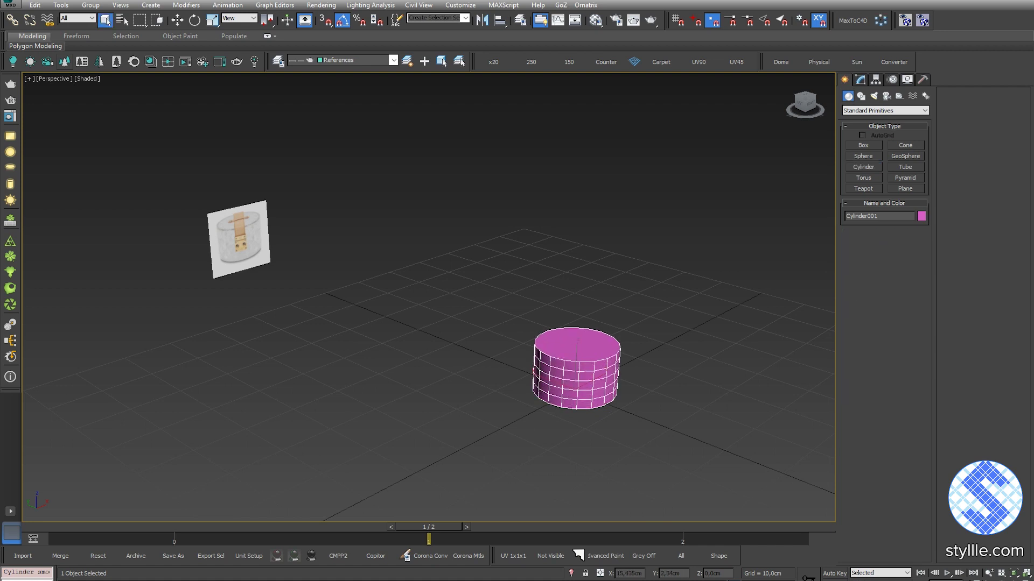
{"action": "middle_click_drag", "start_coordinate": [612, 362], "coordinate": [604, 335]}
{"action": "key", "text": "w"}
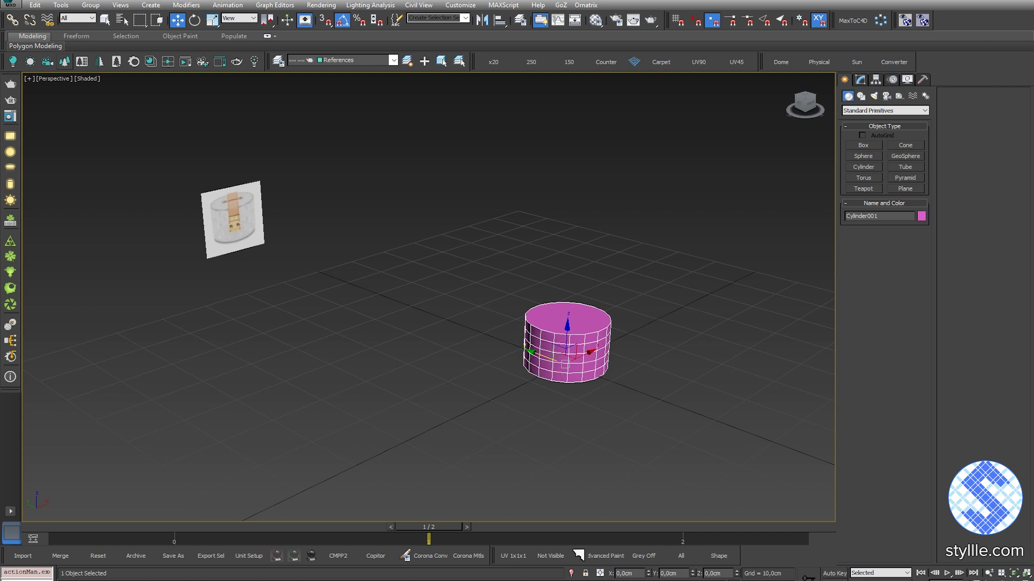
Step: Assign the Model_mat_anim material to the cylinder and move the Material Editor clear of it
{"action": "left_click", "coordinate": [635, 369]}
{"action": "scroll", "coordinate": [635, 369], "scroll_direction": "up", "scroll_amount": 2}
{"action": "key", "text": "m"}
{"action": "key", "text": "m"}
{"action": "left_click", "coordinate": [538, 333]}
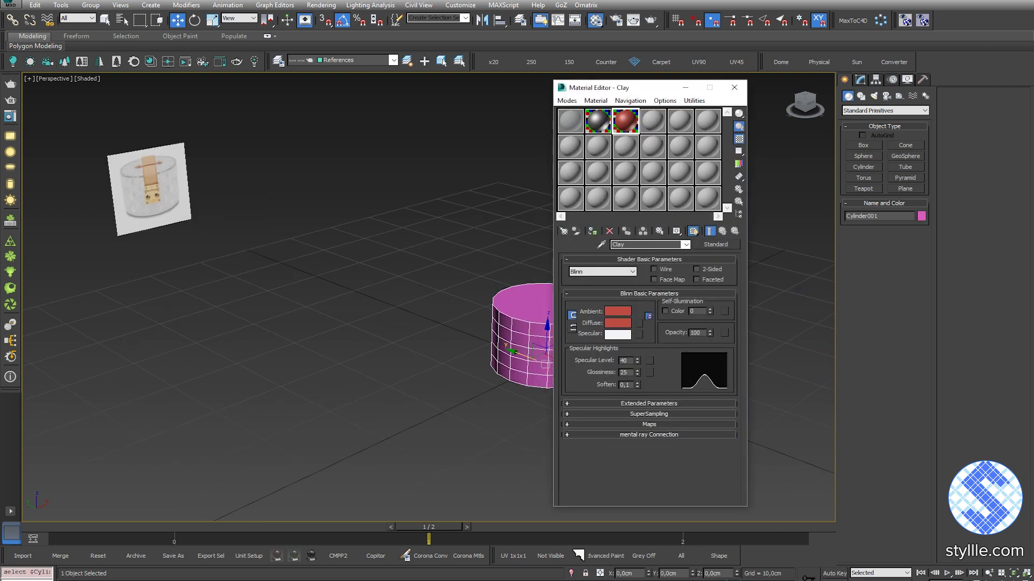
{"action": "left_click", "coordinate": [570, 120]}
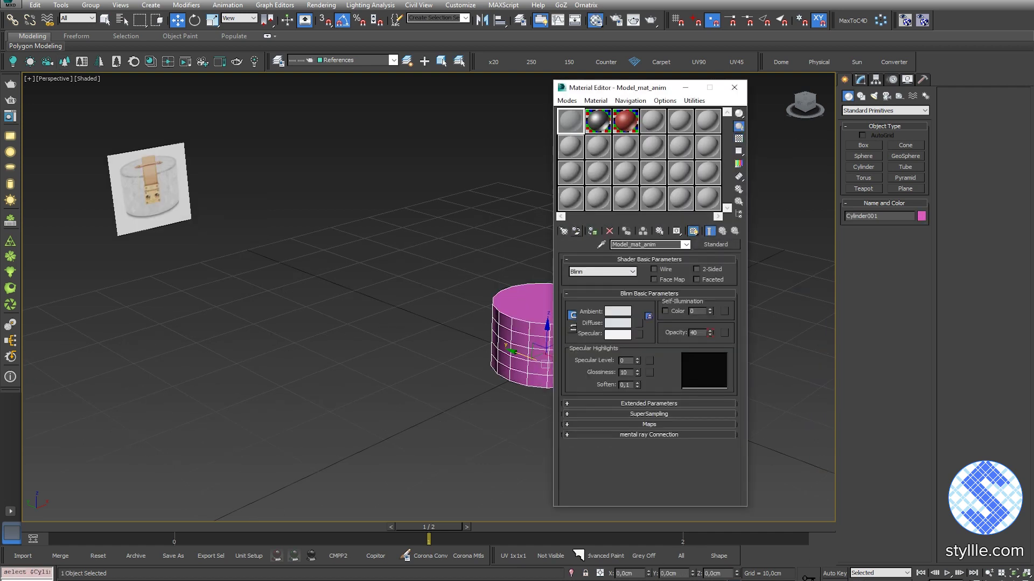
{"action": "left_click", "coordinate": [592, 230]}
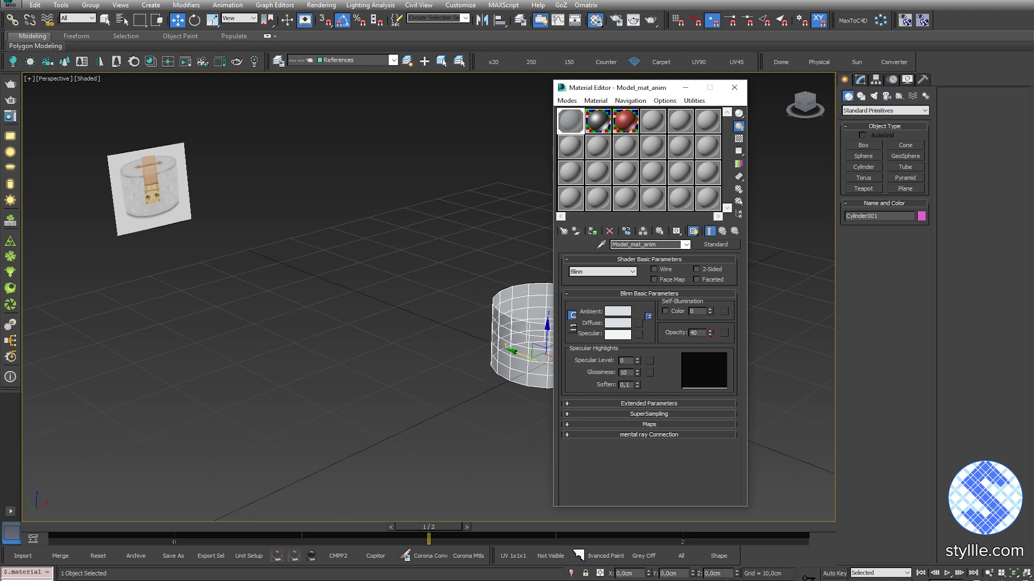
{"action": "left_click_drag", "start_coordinate": [629, 87], "coordinate": [692, 76]}
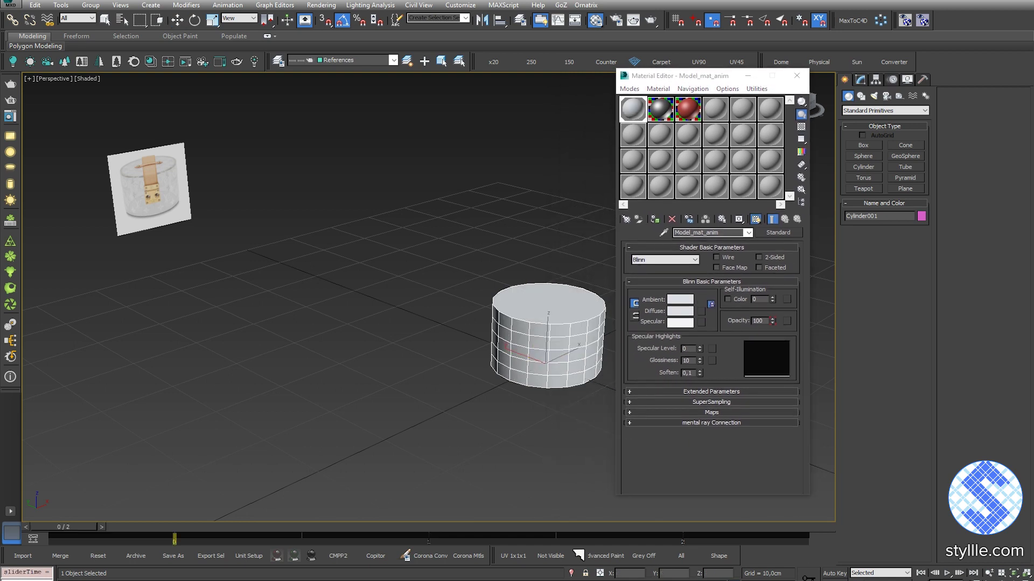
Step: Step back and forth between frames 0, 1 and 2 to check the cylinder material's animated opacity
{"action": "key", "text": "w"}
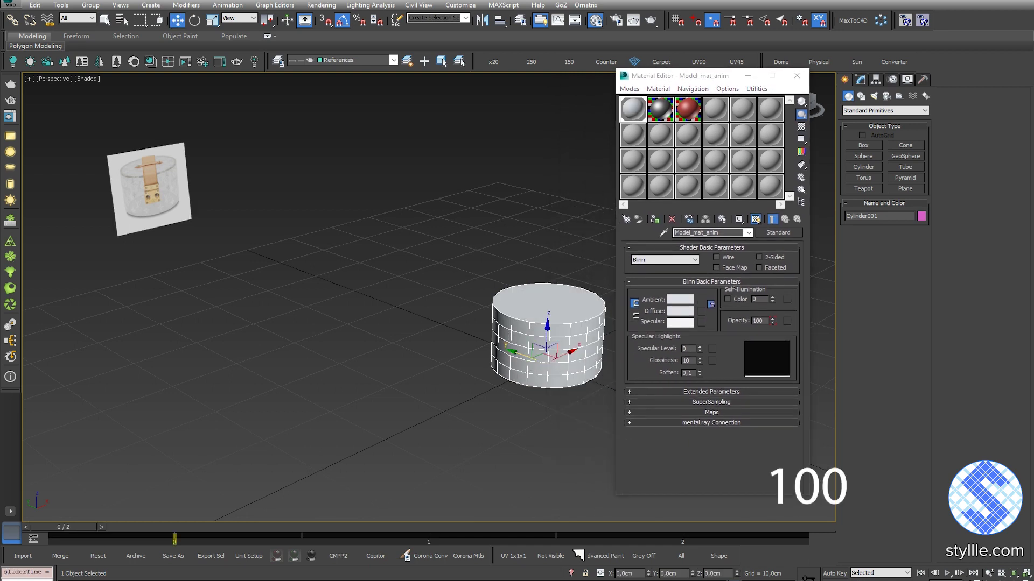
{"action": "key", "text": "period"}
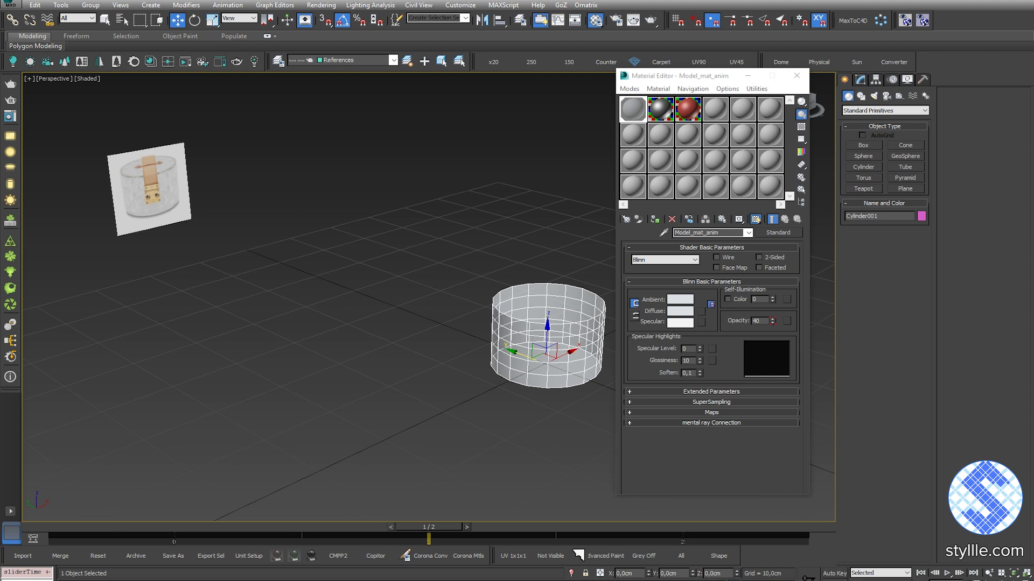
{"action": "key", "text": "Home"}
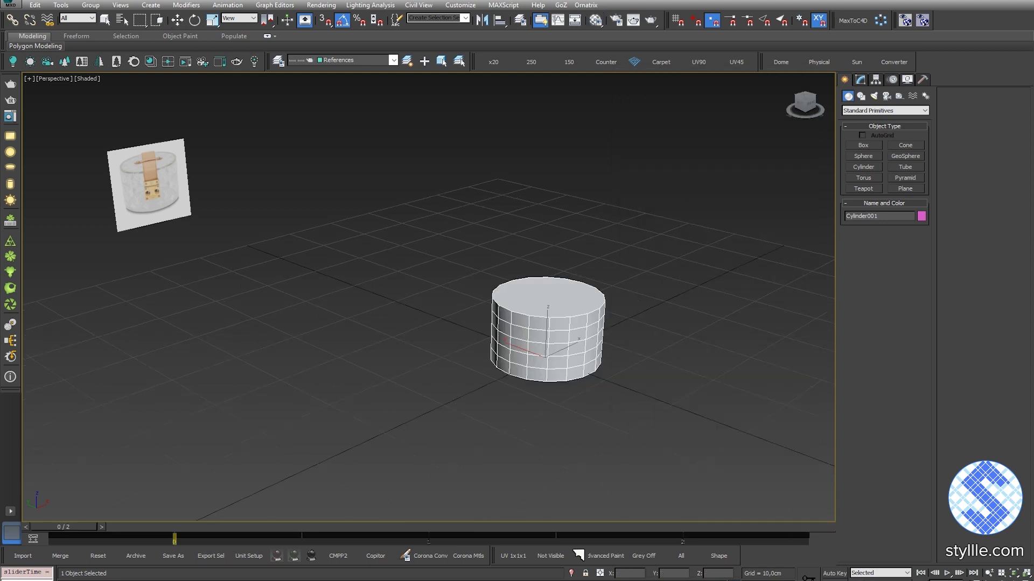
{"action": "key", "text": "period"}
{"action": "key", "text": "period"}
{"action": "key", "text": "comma"}
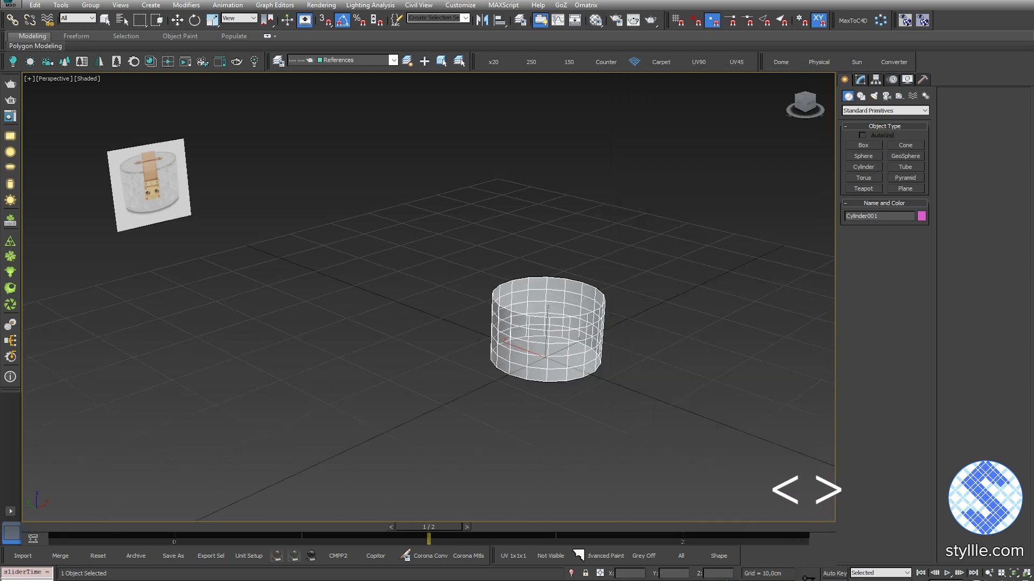
{"action": "key", "text": "comma"}
{"action": "key", "text": "period"}
{"action": "key", "text": "period"}
{"action": "key", "text": "period"}
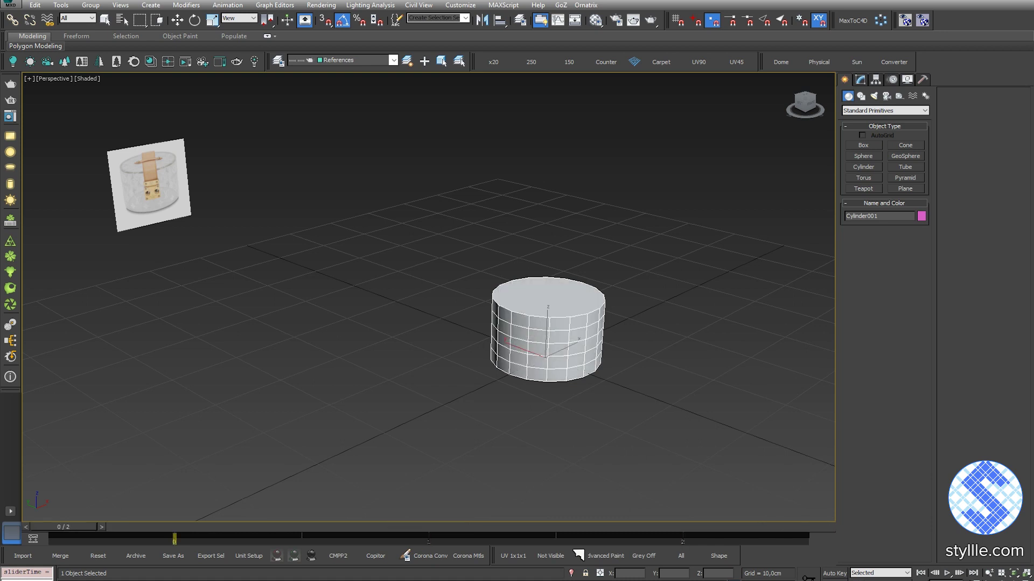
{"action": "key", "text": "comma"}
{"action": "key", "text": "period"}
{"action": "key", "text": "period"}
{"action": "key", "text": "comma"}
Step: In the Back view, set the cylinder's height to 9 cm against the reference image
{"action": "key", "text": "w"}
{"action": "scroll", "coordinate": [462, 388], "scroll_direction": "up", "scroll_amount": 2}
{"action": "middle_click_drag", "start_coordinate": [570, 328], "coordinate": [516, 387]}
{"action": "key", "text": "alt+w"}
{"action": "middle_click", "coordinate": [603, 226]}
{"action": "key", "text": "alt+w"}
{"action": "middle_click_drag", "start_coordinate": [587, 231], "coordinate": [659, 262]}
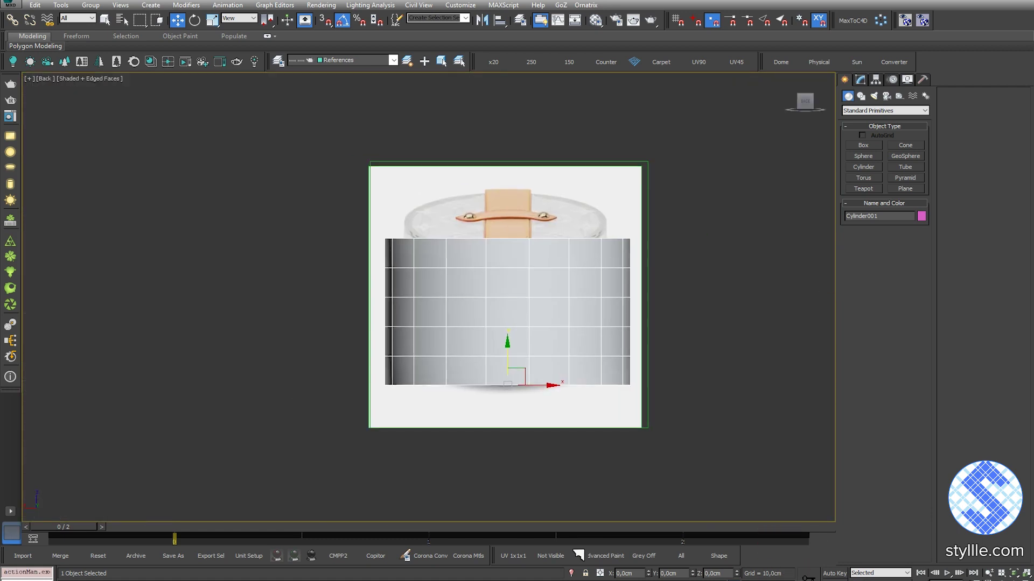
{"action": "left_click", "coordinate": [861, 80]}
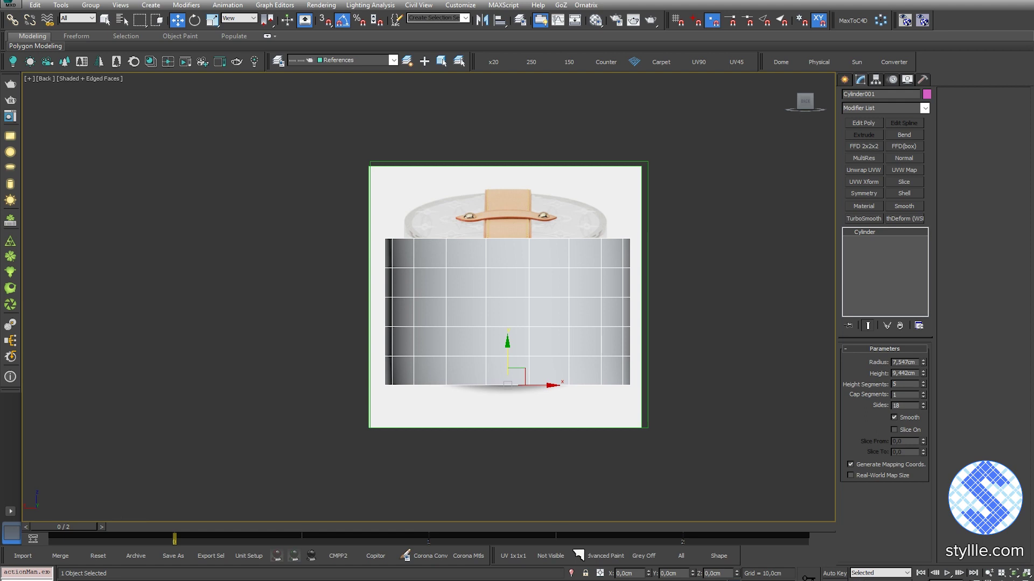
{"action": "double_click", "coordinate": [908, 373]}
{"action": "type", "text": "9"}
{"action": "key", "text": "Return"}
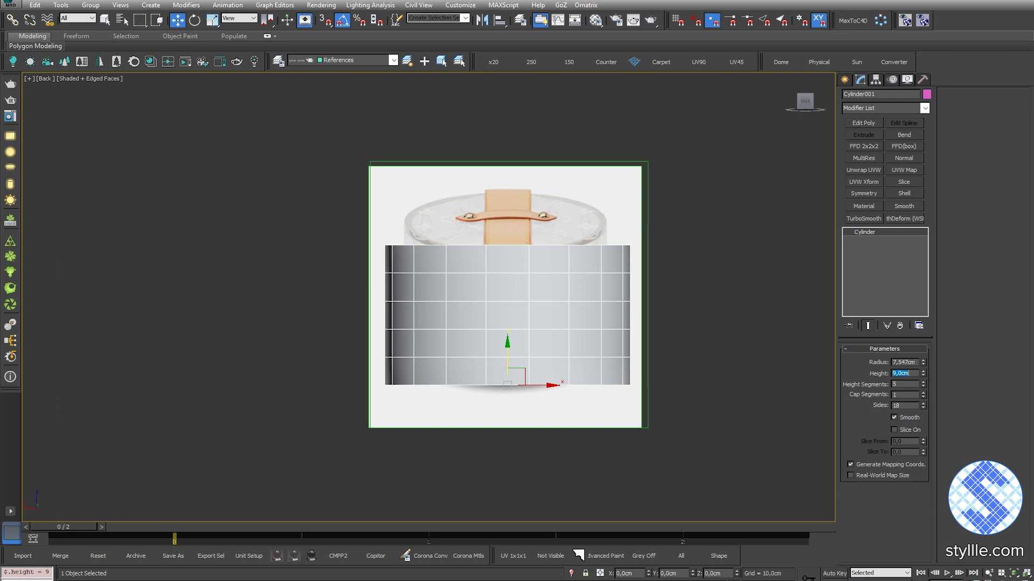
Step: Set the cylinder's radius to 6.25 cm, with 2 height segments and 36 sides
{"action": "key", "text": "shift+Tab"}
{"action": "type", "text": "1"}
{"action": "key", "text": "Return"}
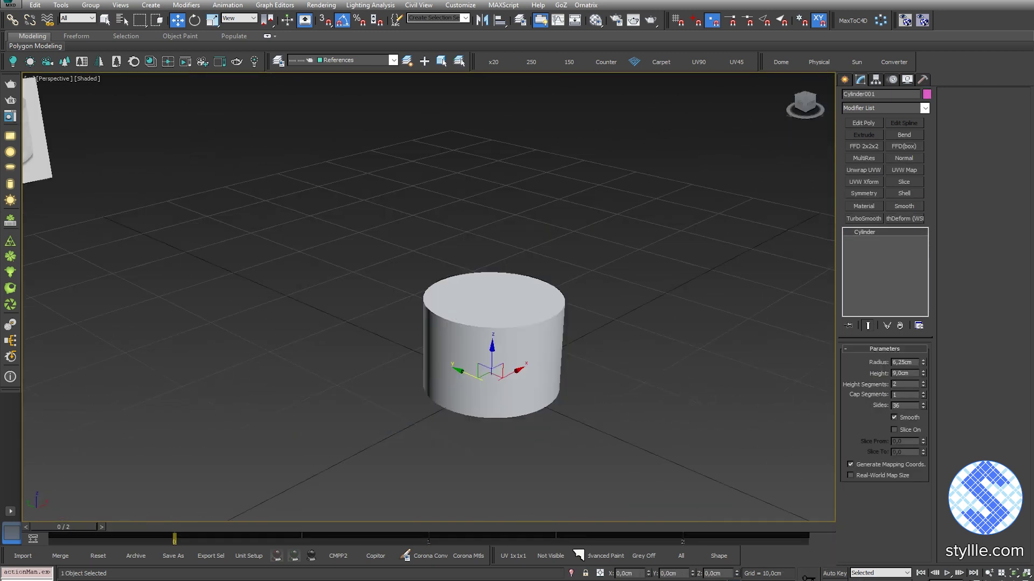
Step: Try 24 sides on the cylinder and inspect its roundness in the Perspective view
{"action": "type", "text": "24"}
{"action": "key", "text": "Return"}
{"action": "scroll", "coordinate": [500, 350], "scroll_direction": "up", "scroll_amount": 5}
{"action": "middle_click_drag", "start_coordinate": [501, 323], "coordinate": [434, 360], "text": "alt"}
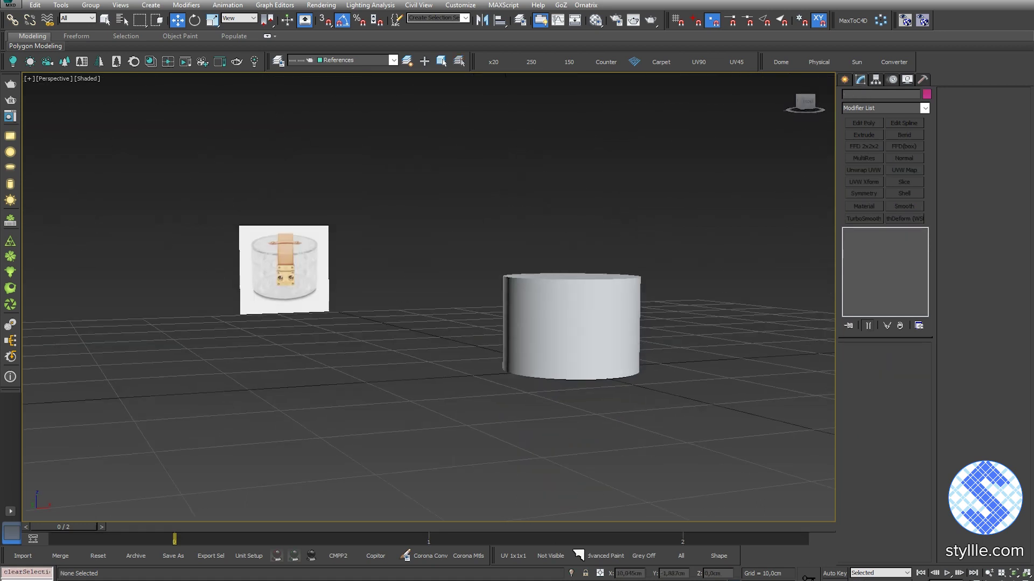
Step: In the Configure Modifier Sets dialog, try adding Edit Poly to the quick-access modifier set, then close the dialog
{"action": "key", "text": "alt+w"}
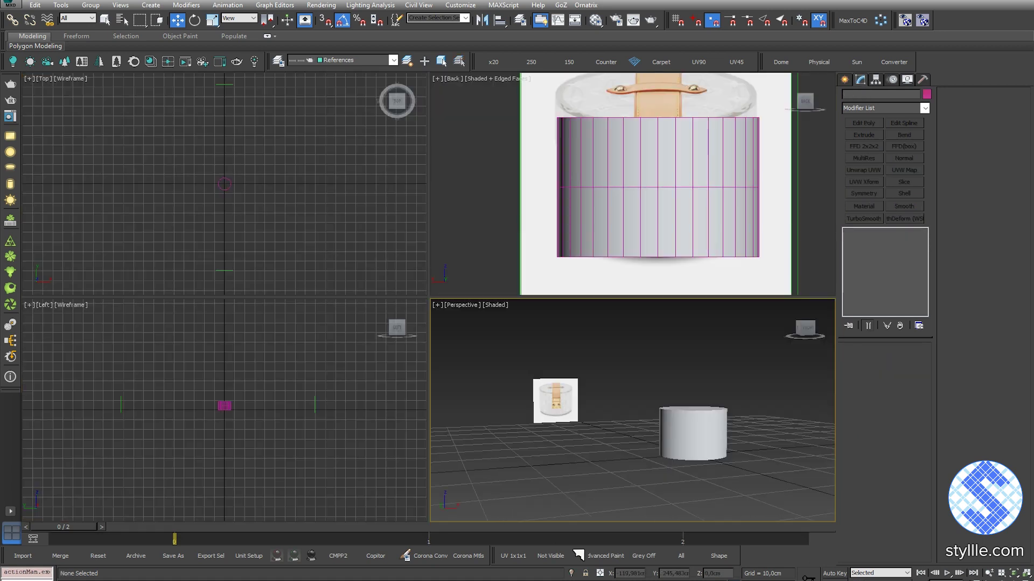
{"action": "key", "text": "alt+w"}
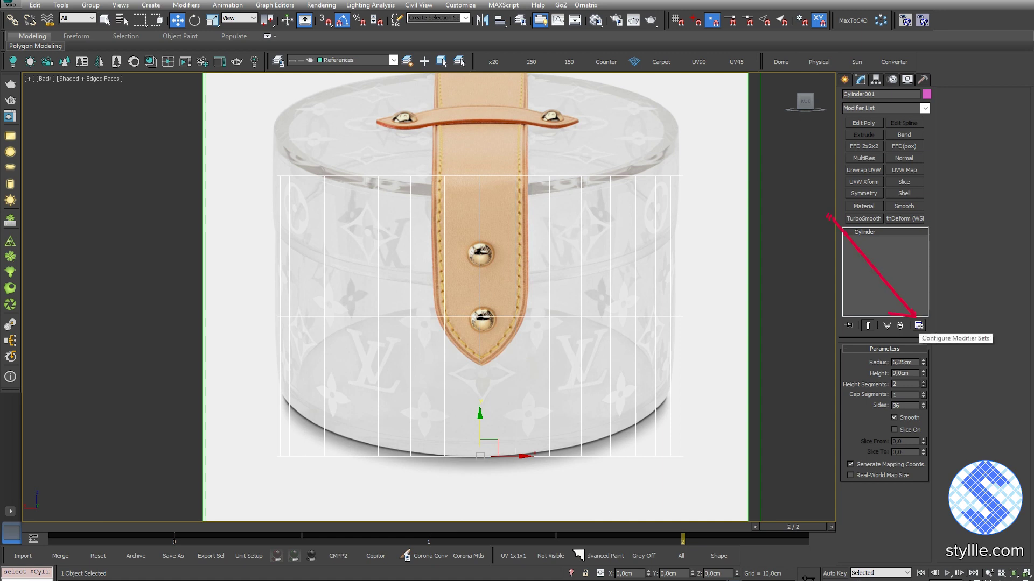
{"action": "left_click", "coordinate": [918, 326]}
{"action": "left_click", "coordinate": [961, 338]}
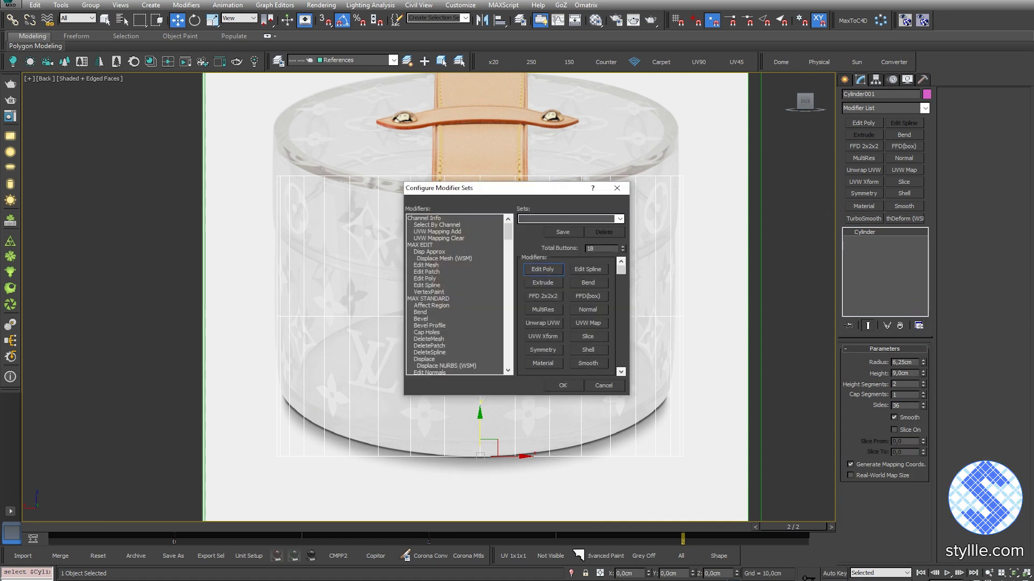
{"action": "left_click", "coordinate": [437, 225]}
{"action": "left_click", "coordinate": [426, 279]}
{"action": "scroll", "coordinate": [454, 295], "scroll_direction": "down", "scroll_amount": 3}
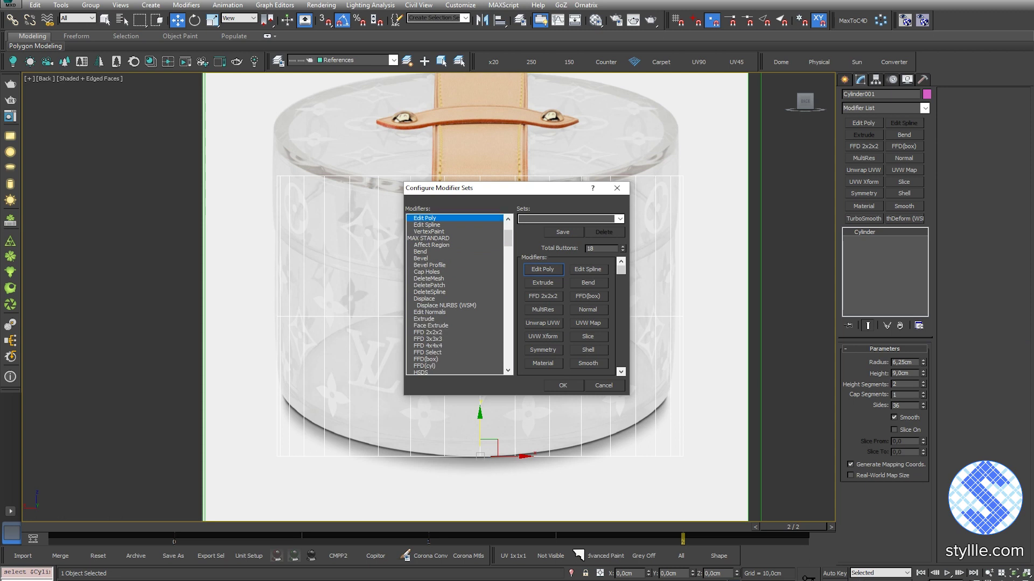
{"action": "left_click_drag", "start_coordinate": [470, 219], "coordinate": [526, 258]}
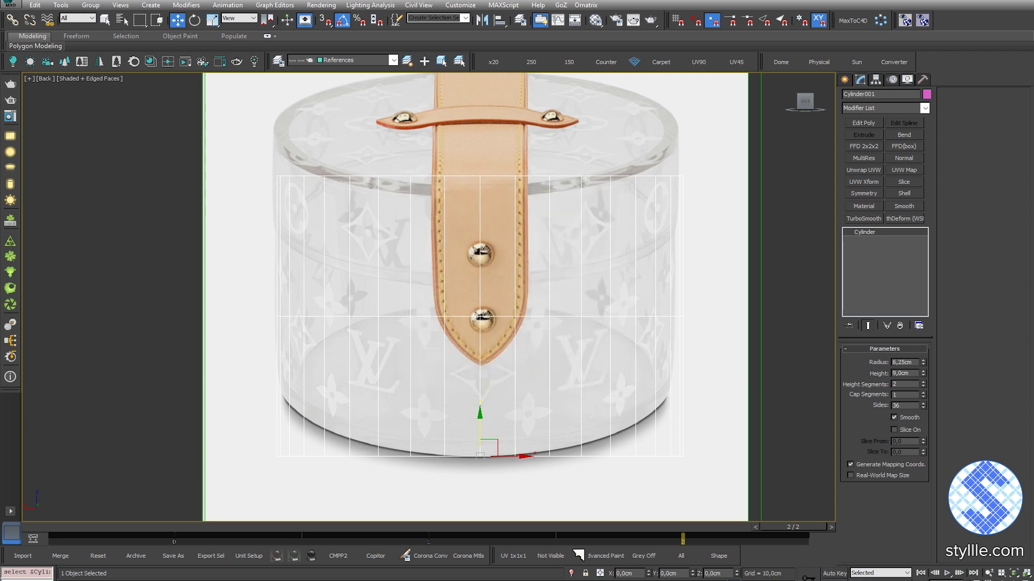
Step: Apply an Edit Poly modifier to the cylinder
{"action": "middle_click_drag", "start_coordinate": [480, 296], "coordinate": [467, 312]}
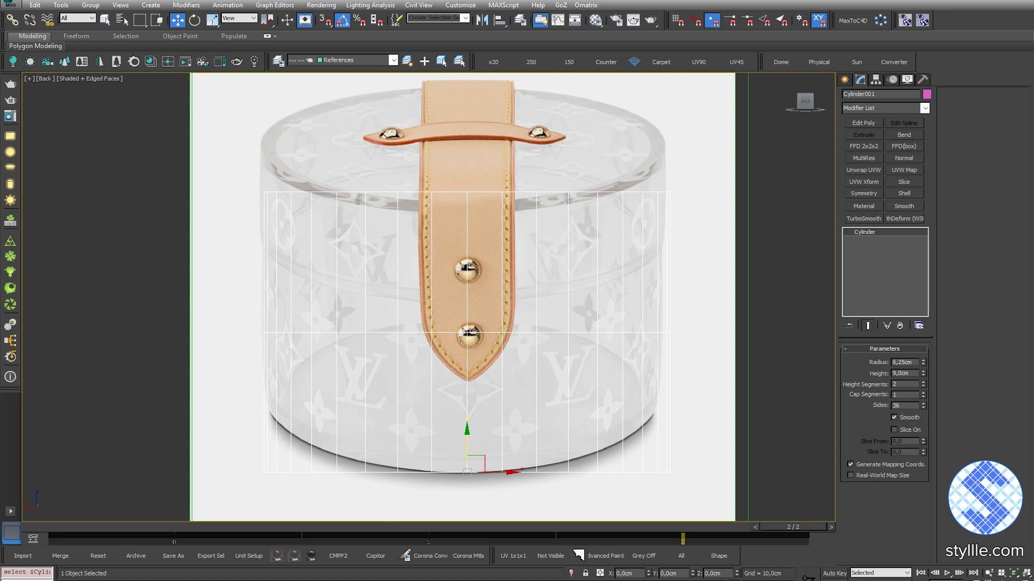
{"action": "left_click", "coordinate": [925, 109]}
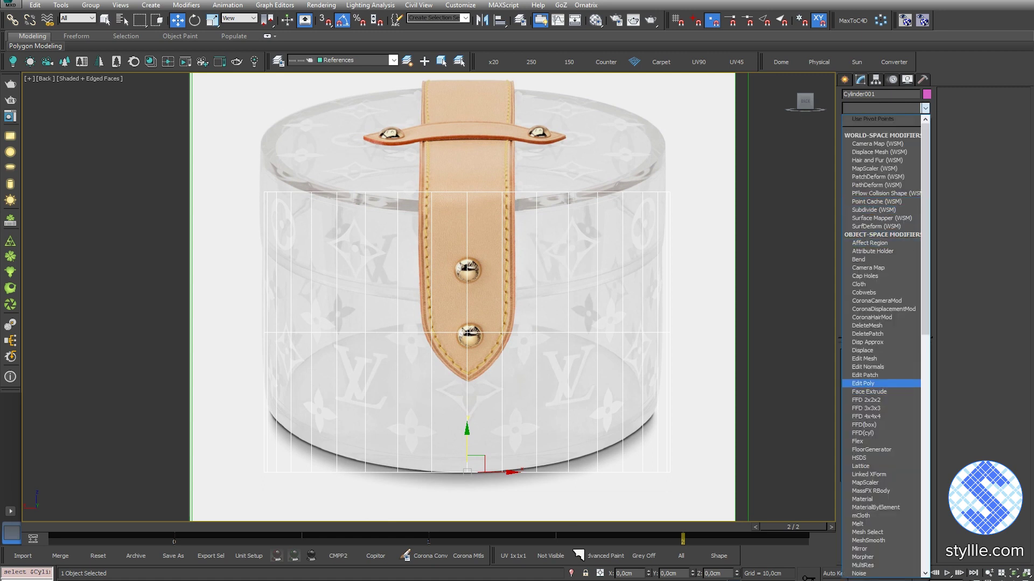
{"action": "left_click", "coordinate": [786, 322]}
{"action": "left_click", "coordinate": [407, 280]}
{"action": "scroll", "coordinate": [407, 281], "scroll_direction": "down", "scroll_amount": 3}
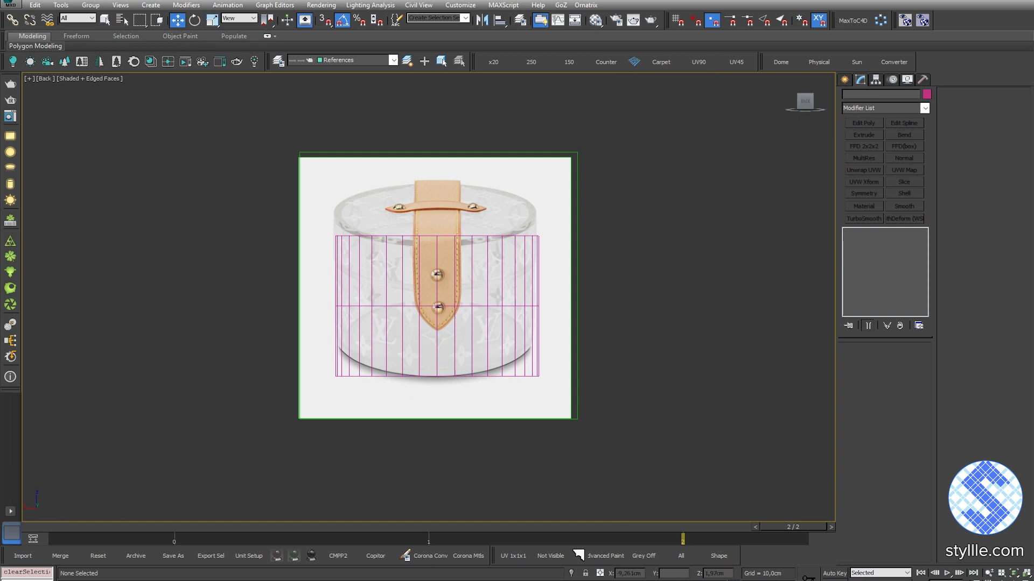
{"action": "scroll", "coordinate": [493, 299], "scroll_direction": "up", "scroll_amount": 3}
{"action": "left_click", "coordinate": [494, 312]}
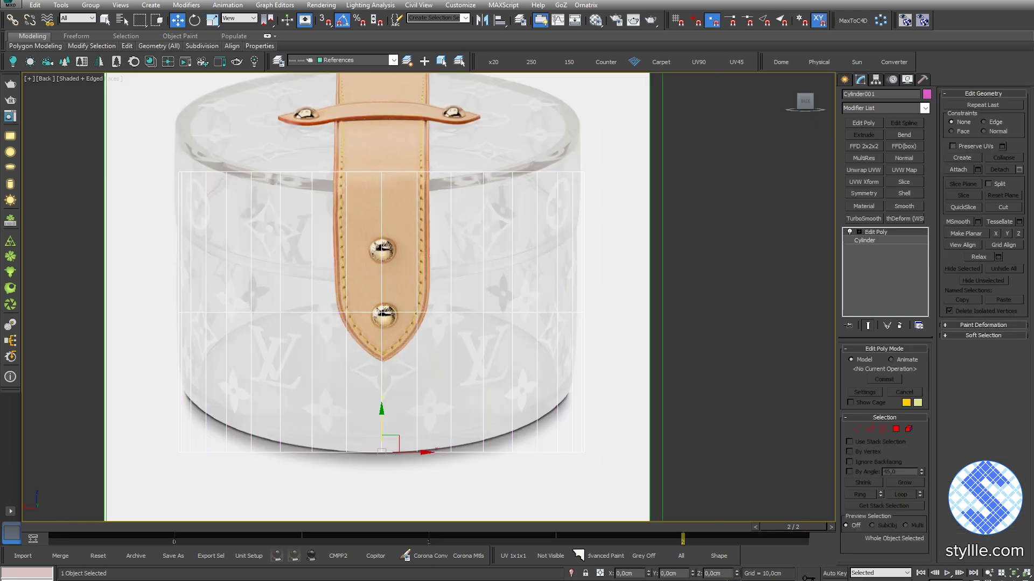
{"action": "middle_click_drag", "start_coordinate": [493, 312], "coordinate": [545, 347]}
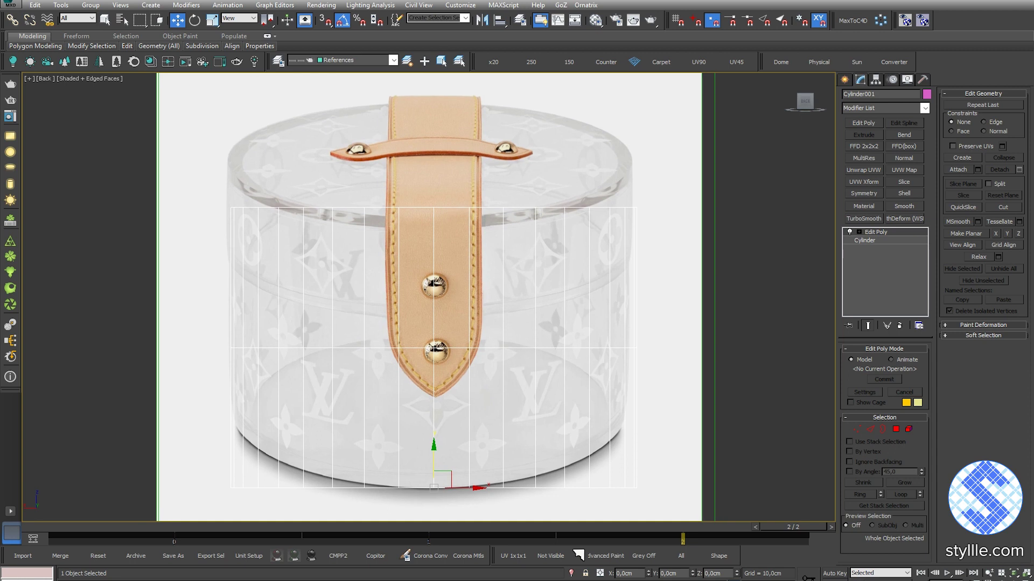
{"action": "scroll", "coordinate": [496, 255], "scroll_direction": "down", "scroll_amount": 3}
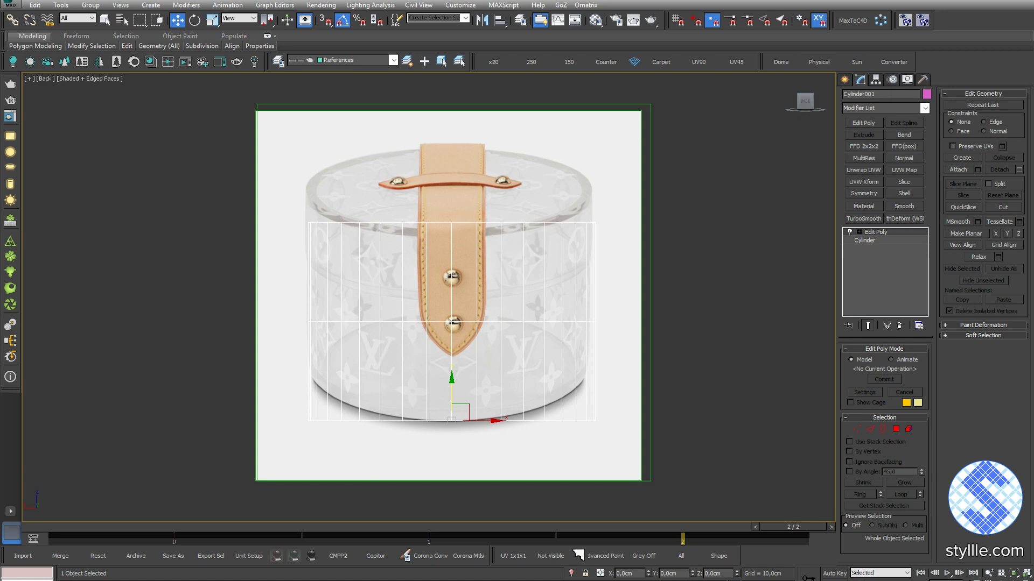
Step: Set the opacity of both reference image materials, Material #25 and Material #26, to 25
{"action": "key", "text": "ctrl+d"}
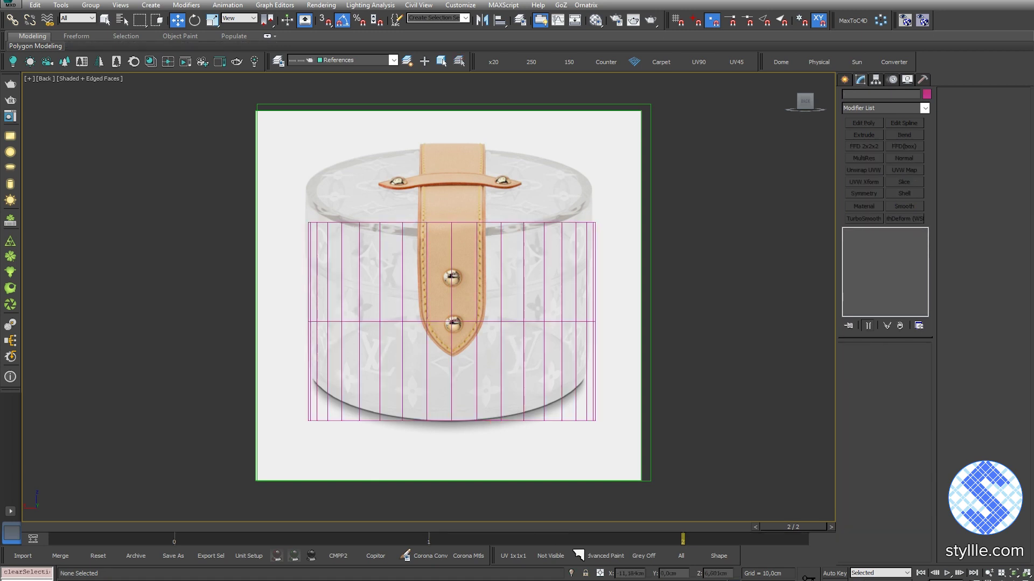
{"action": "key", "text": "m"}
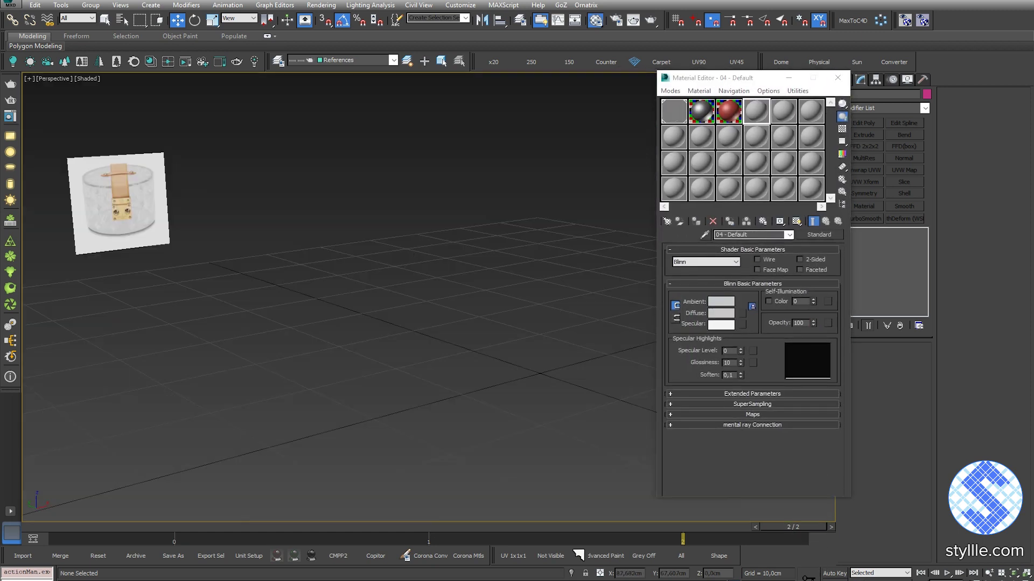
{"action": "double_click", "coordinate": [798, 323]}
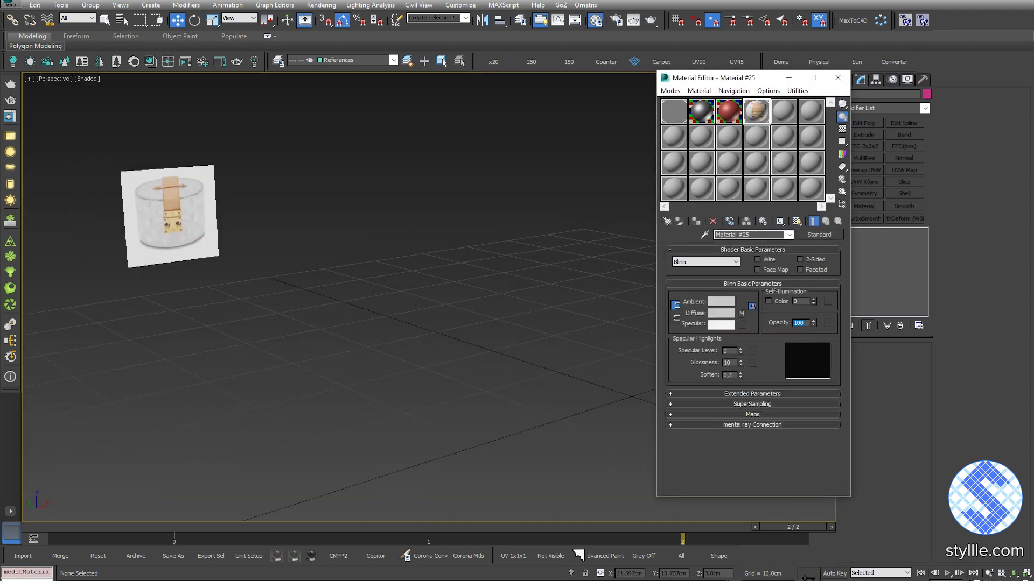
{"action": "type", "text": "25"}
{"action": "key", "text": "Return"}
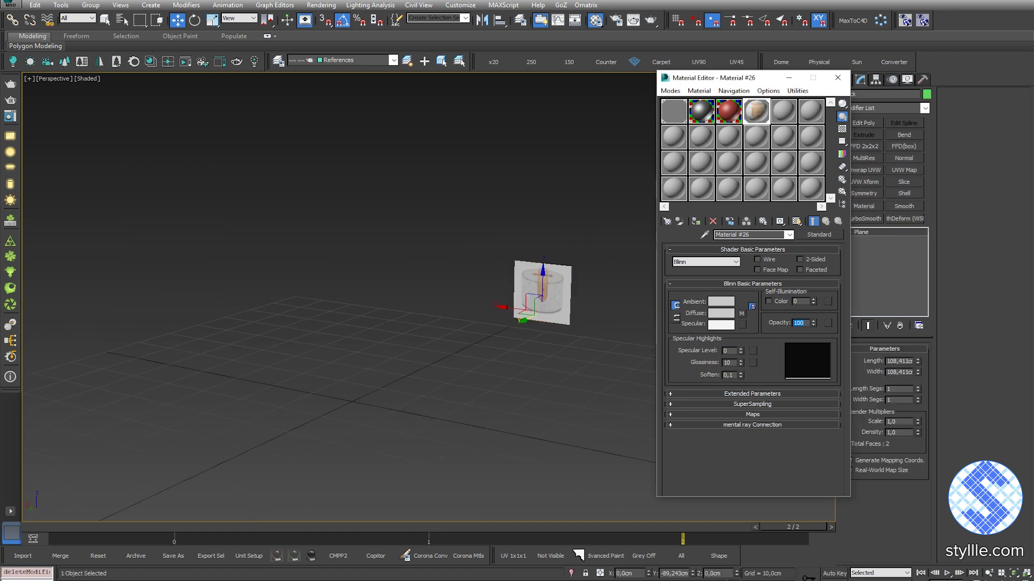
{"action": "type", "text": "25"}
{"action": "key", "text": "Return"}
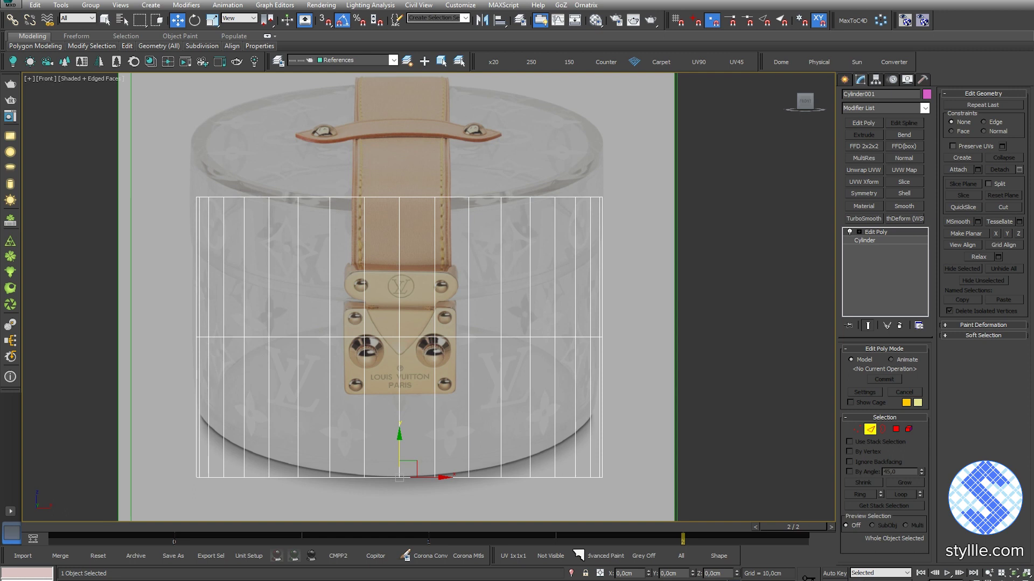
Step: Select the cylinder's middle horizontal edge loop in the Front view and move it up to the lid seam on the reference
{"action": "key", "text": "2"}
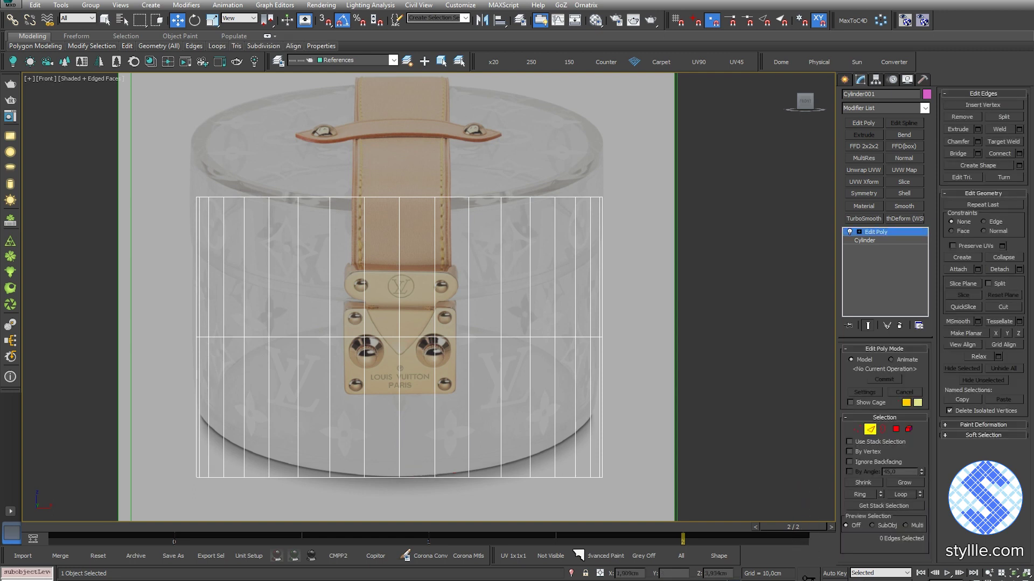
{"action": "double_click", "coordinate": [446, 337]}
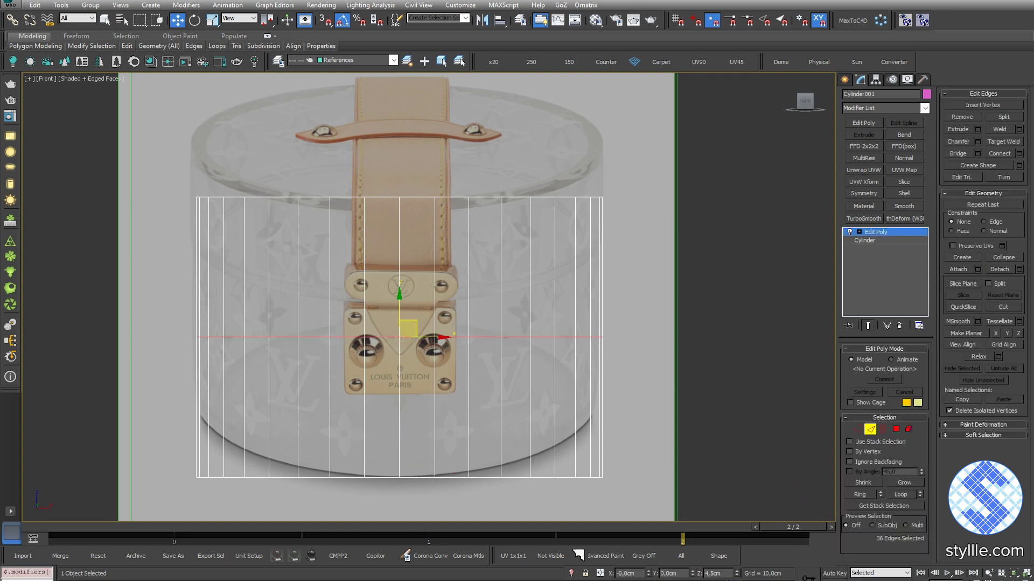
{"action": "left_click_drag", "start_coordinate": [399, 315], "coordinate": [399, 270]}
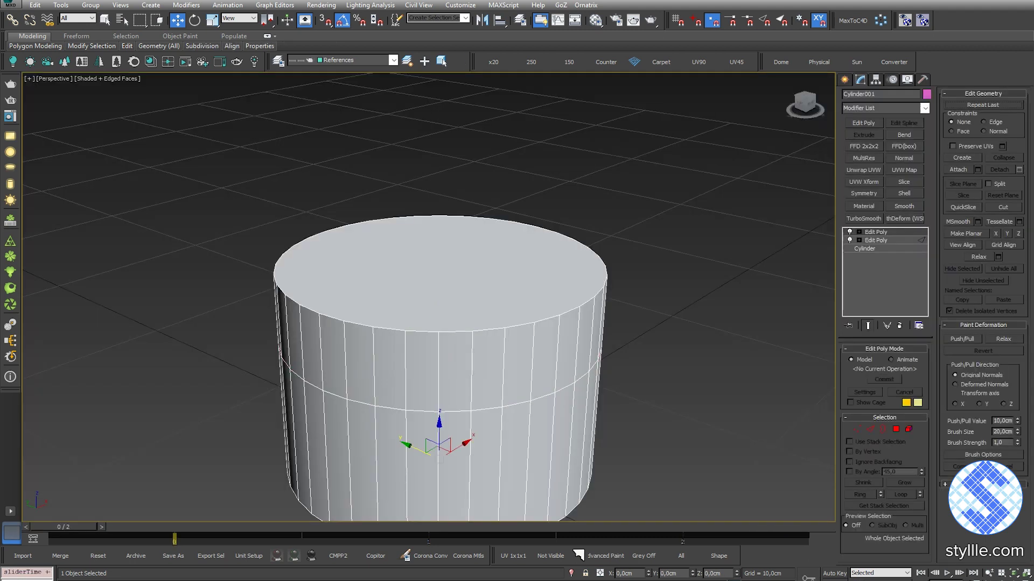
Step: Select the cylinder's top polygon, grow the selection down to the lid seam, and detach it as a separate object named Cap
{"action": "key", "text": "4"}
{"action": "left_click", "coordinate": [440, 273]}
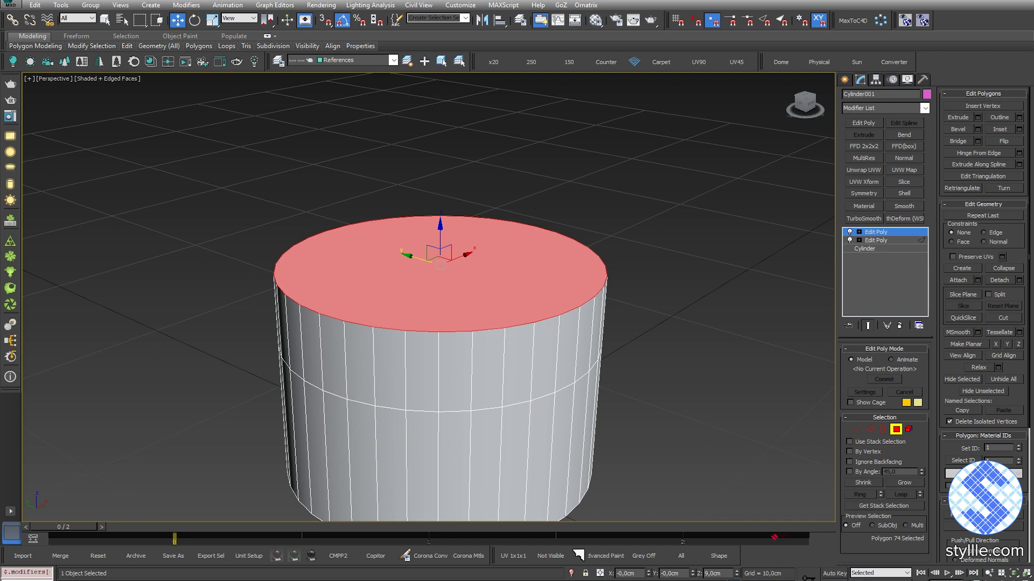
{"action": "left_click", "coordinate": [905, 483]}
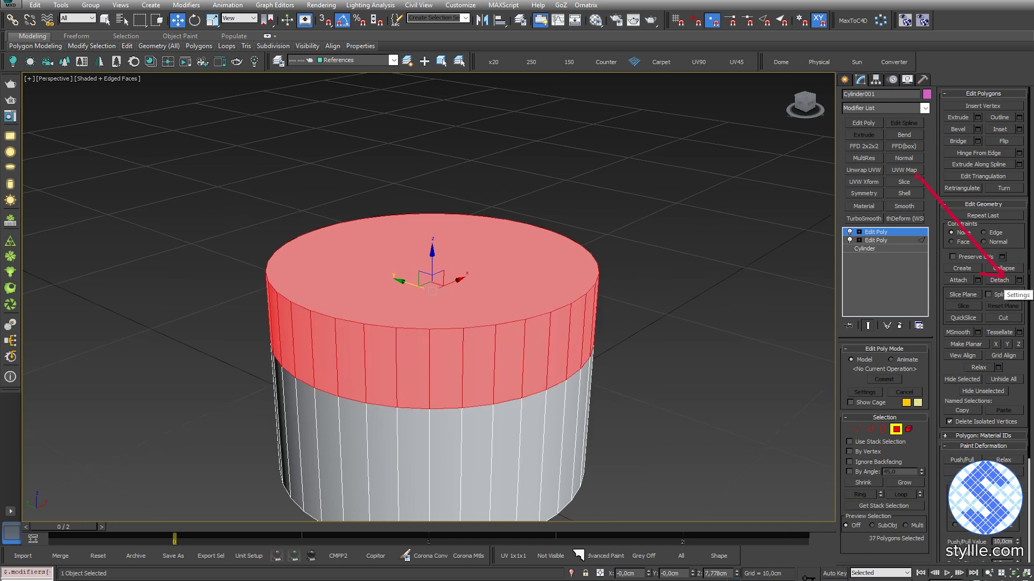
{"action": "left_click", "coordinate": [1019, 280]}
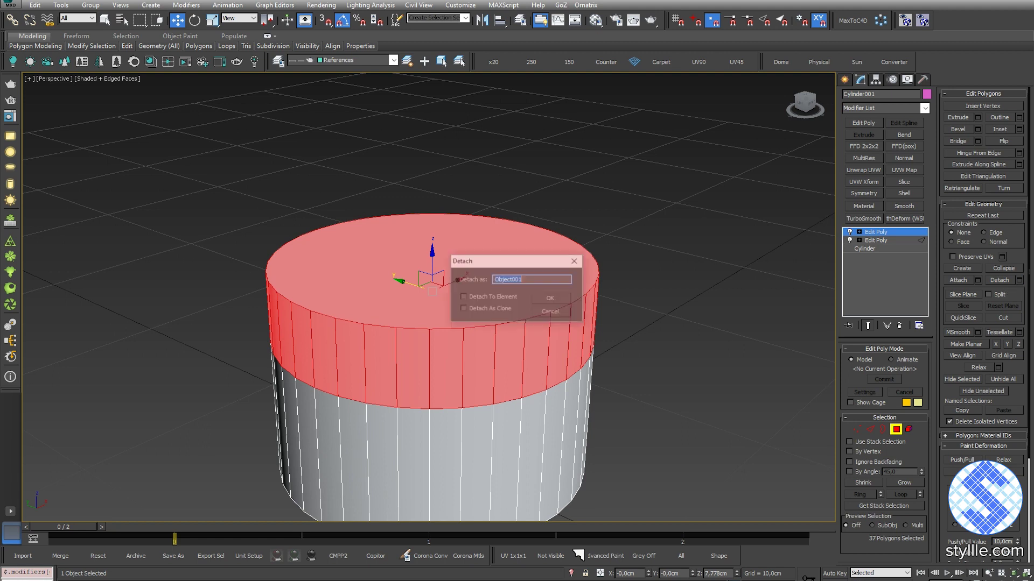
{"action": "type", "text": "Cap"}
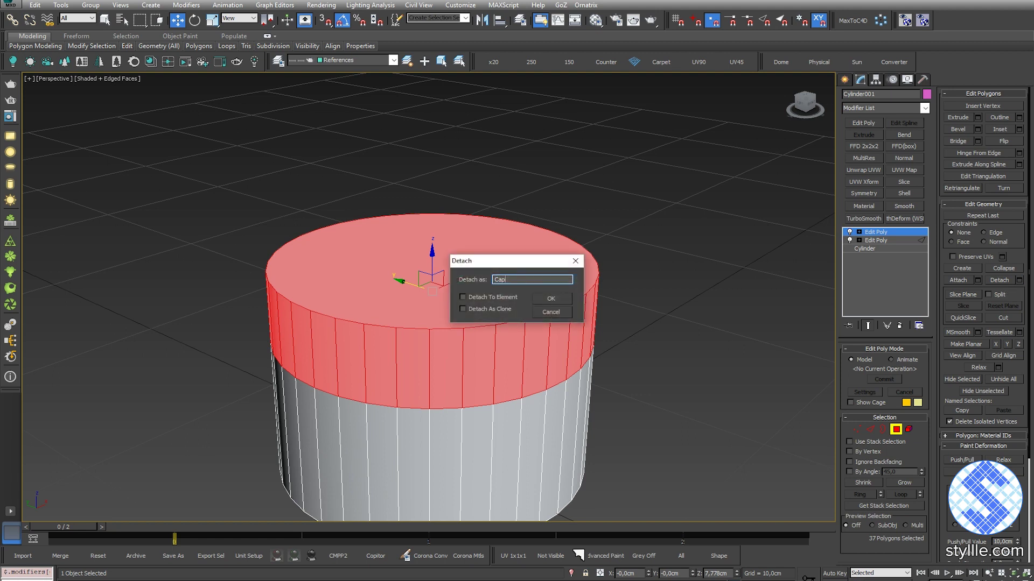
{"action": "key", "text": "Return"}
Step: Leave polygon editing and rename the remaining lower cylinder to Base
{"action": "key", "text": "4"}
{"action": "left_click_drag", "start_coordinate": [883, 94], "coordinate": [813, 98]}
{"action": "type", "text": "B"}
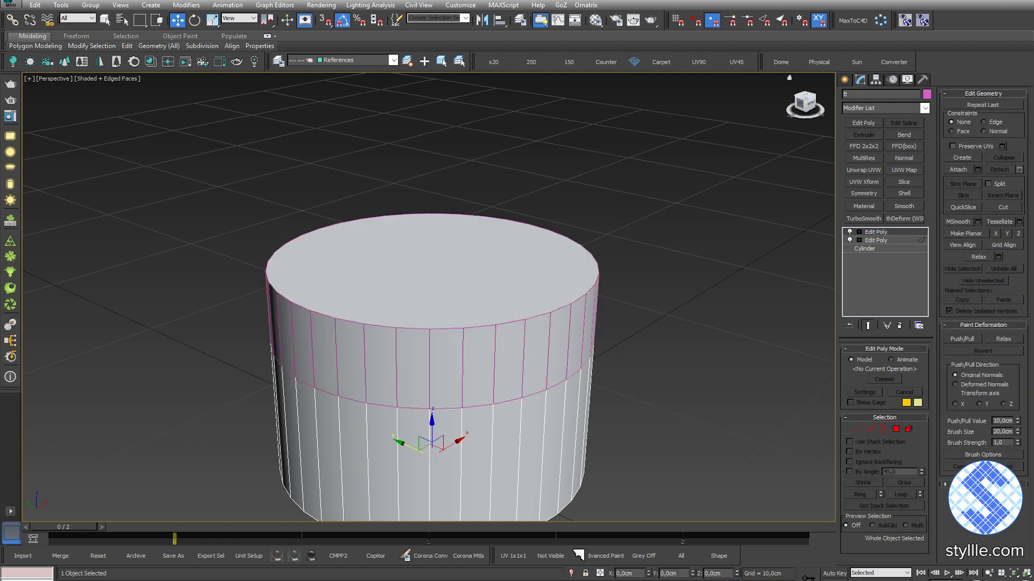
{"action": "type", "text": "Bas"}
Step: Select the Base object and isolate it from the Cap and the reference planes
{"action": "middle_click_drag", "start_coordinate": [485, 344], "coordinate": [456, 252]}
{"action": "key", "text": "q"}
{"action": "key", "text": "alt+c"}
{"action": "left_click", "coordinate": [453, 253]}
{"action": "left_click", "coordinate": [400, 344]}
{"action": "middle_click_drag", "start_coordinate": [400, 323], "coordinate": [328, 274], "text": "alt"}
{"action": "scroll", "coordinate": [400, 290], "scroll_direction": "down", "scroll_amount": 5}
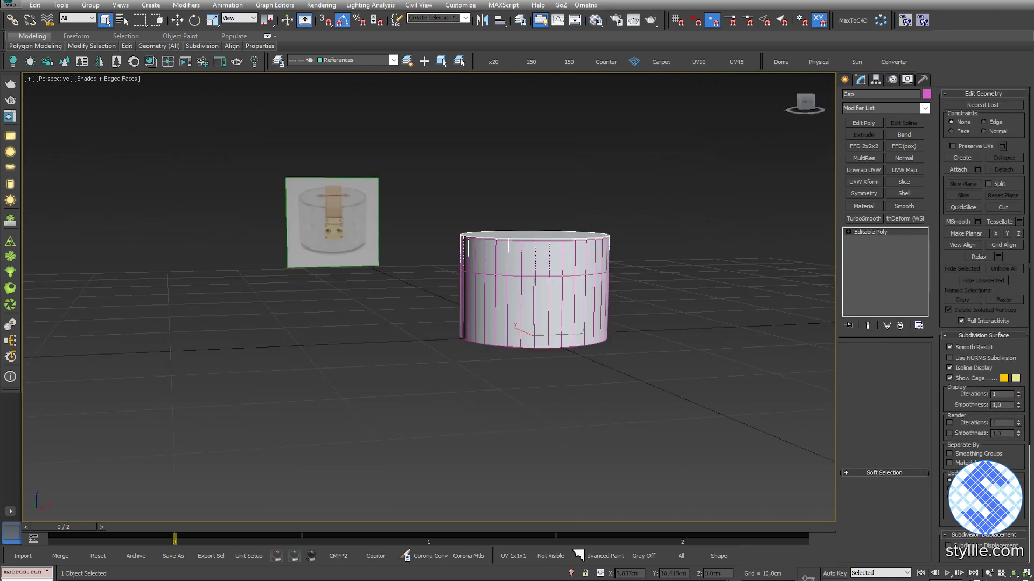
{"action": "left_click", "coordinate": [534, 318]}
{"action": "key", "text": "alt+q"}
{"action": "middle_click_drag", "start_coordinate": [458, 301], "coordinate": [544, 358], "text": "alt"}
{"action": "scroll", "coordinate": [539, 344], "scroll_direction": "down", "scroll_amount": 5}
{"action": "key", "text": "2"}
{"action": "double_click", "coordinate": [548, 343]}
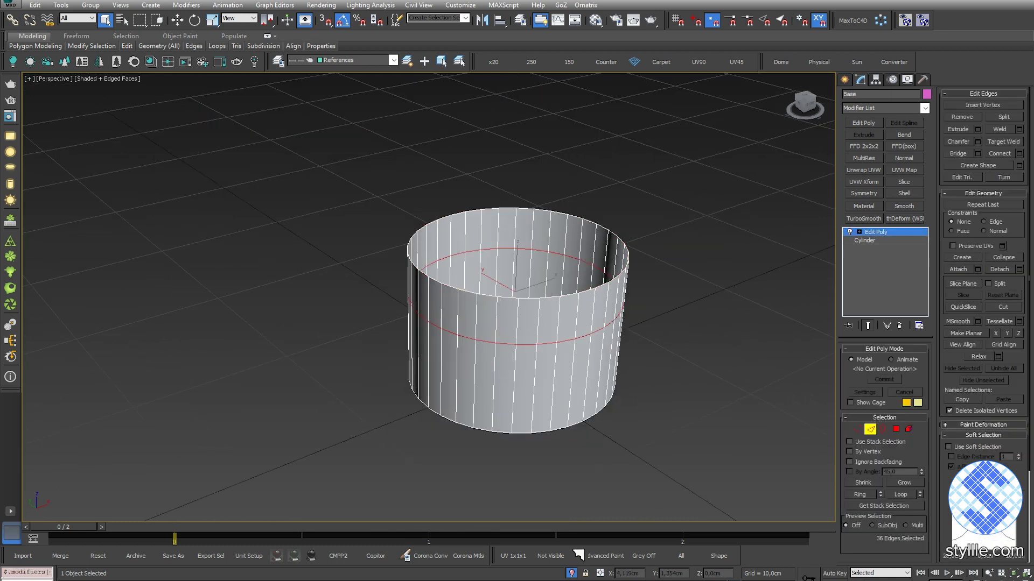
{"action": "key", "text": "ctrl+d"}
Step: Inset the bottom polygon of Base twice by 1.538 cm and collapse the innermost polygon to a center point
{"action": "middle_click_drag", "start_coordinate": [511, 269], "coordinate": [511, 226], "text": "alt"}
{"action": "key", "text": "4"}
{"action": "left_click", "coordinate": [509, 326]}
{"action": "middle_click_drag", "start_coordinate": [512, 334], "coordinate": [514, 321], "text": "alt"}
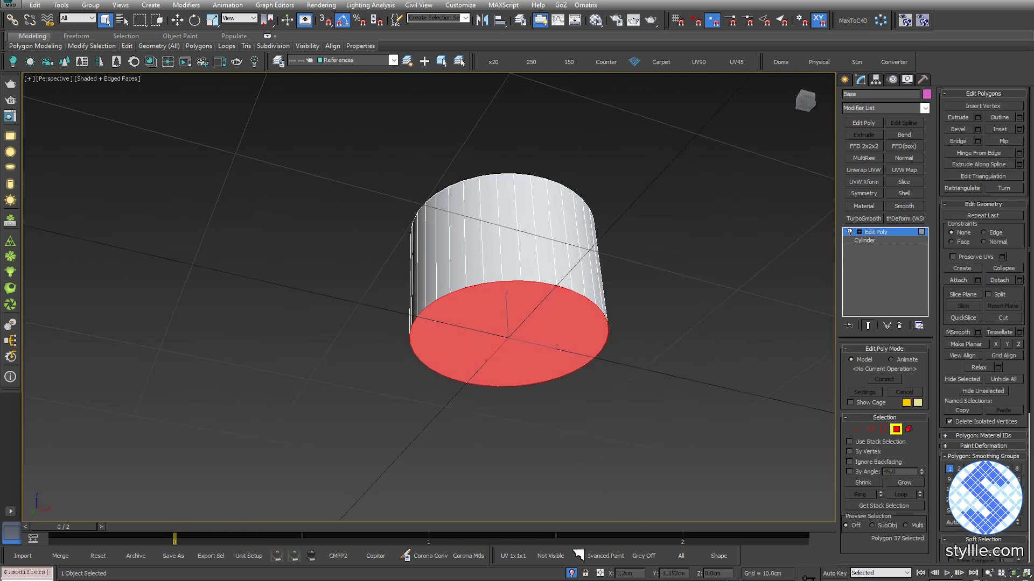
{"action": "right_click", "coordinate": [515, 316]}
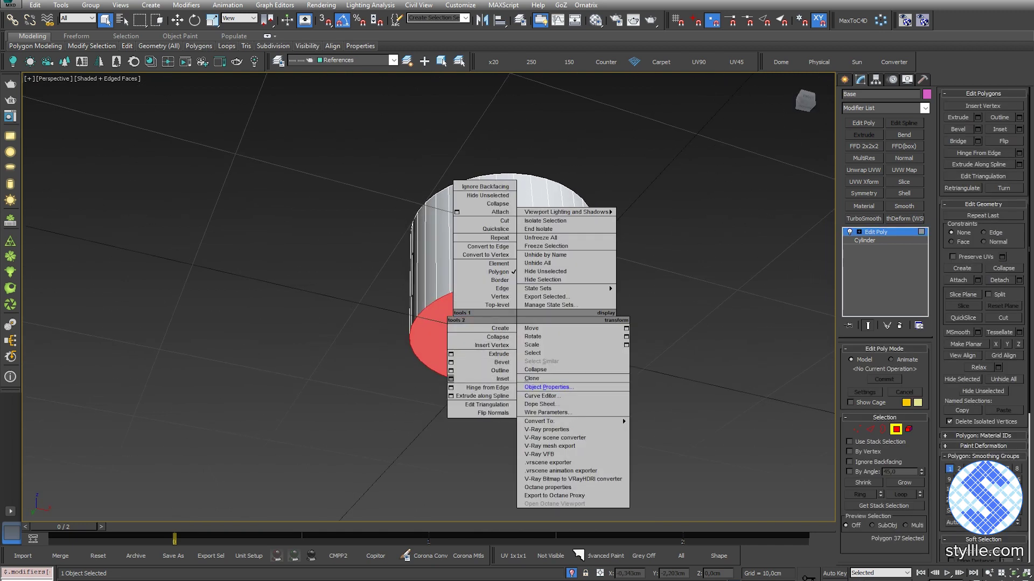
{"action": "left_click", "coordinate": [503, 379]}
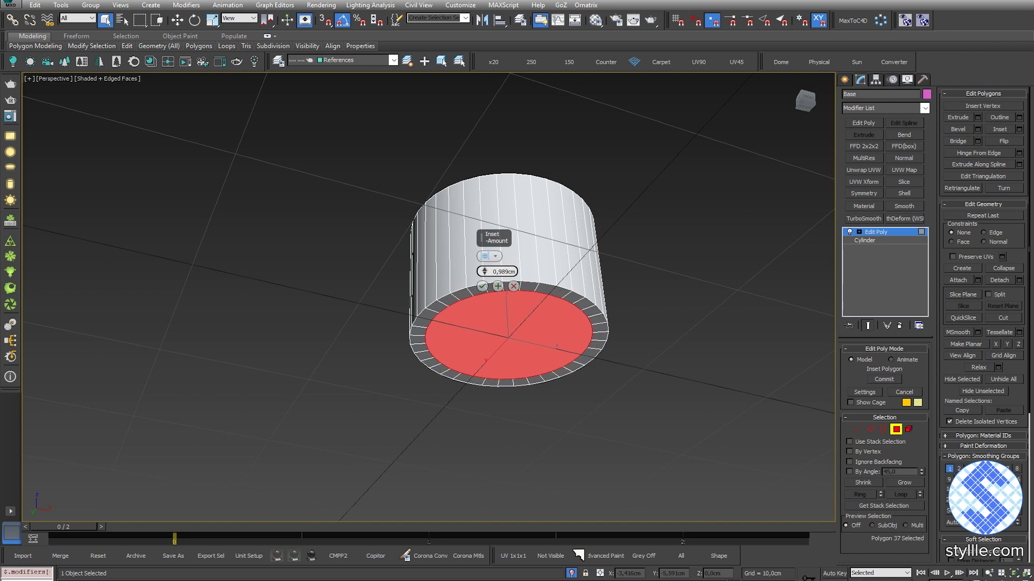
{"action": "left_click_drag", "start_coordinate": [484, 272], "coordinate": [485, 266]}
{"action": "scroll", "coordinate": [497, 286], "scroll_direction": "up", "scroll_amount": 3}
{"action": "left_click", "coordinate": [497, 286]}
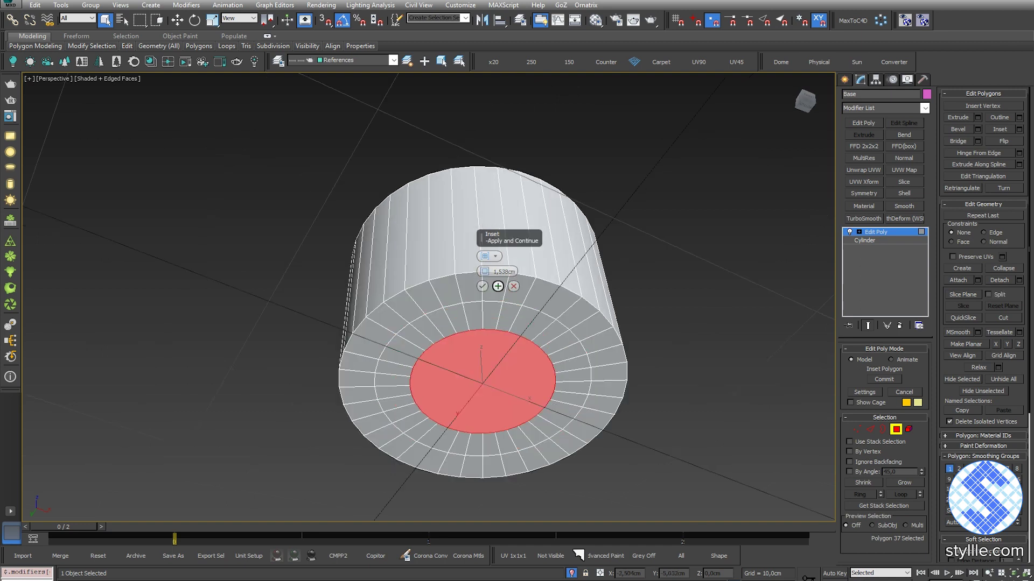
{"action": "left_click", "coordinate": [482, 286]}
{"action": "left_click", "coordinate": [1002, 268]}
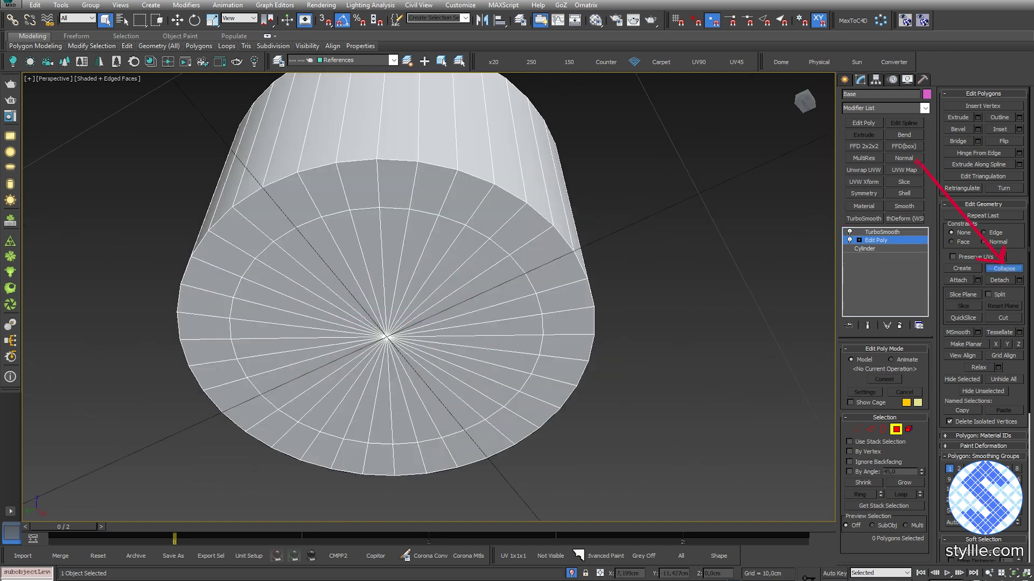
Step: Convert the bottom's center vertex selection to its surrounding polygons and inset them by 2.527 cm
{"action": "key", "text": "1"}
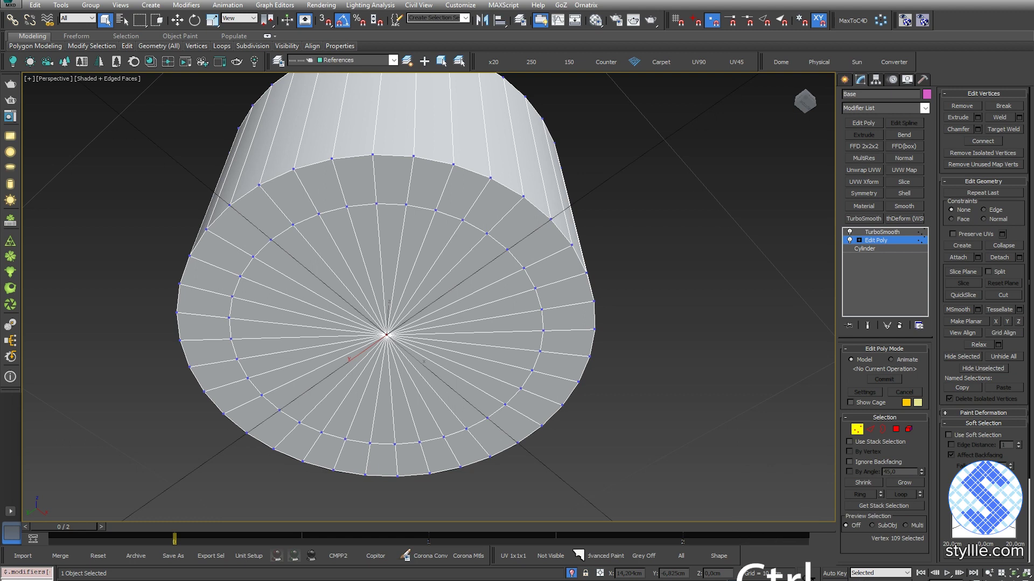
{"action": "left_click", "coordinate": [895, 429], "text": "ctrl"}
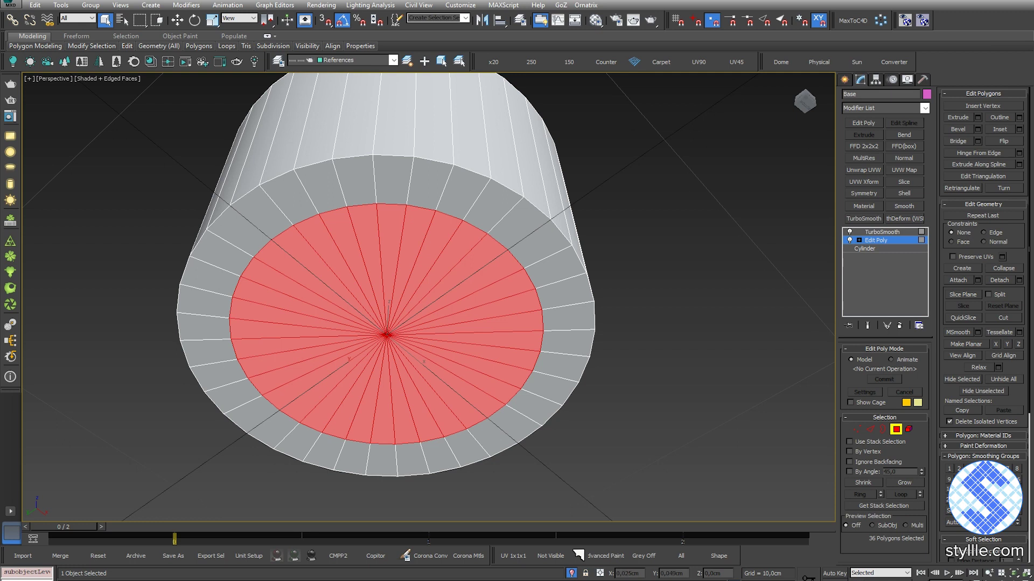
{"action": "right_click", "coordinate": [457, 319]}
{"action": "left_click", "coordinate": [391, 385]}
{"action": "left_click_drag", "start_coordinate": [485, 271], "coordinate": [485, 253]}
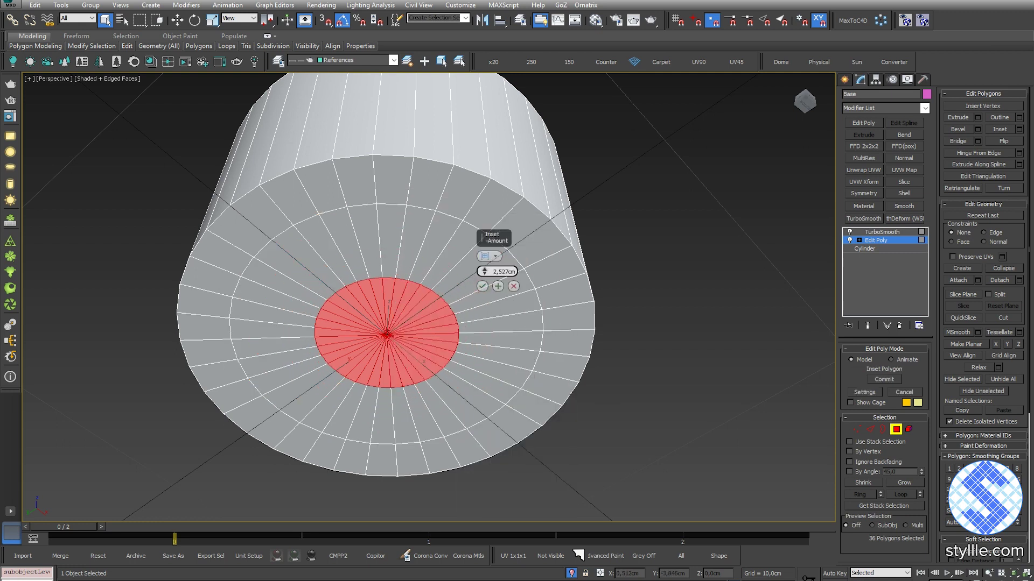
{"action": "key", "text": "Return"}
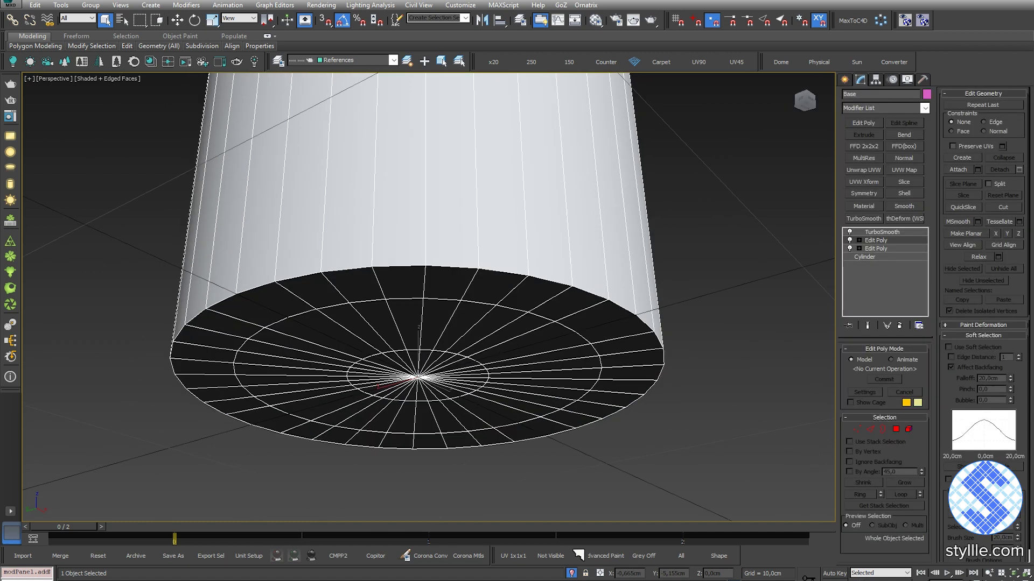
Step: Chamfer the outer edge loop of the base's bottom by 0.2 cm with 4 segments
{"action": "middle_click_drag", "start_coordinate": [587, 339], "coordinate": [585, 340], "text": "alt"}
{"action": "key", "text": "2"}
{"action": "double_click", "coordinate": [561, 301]}
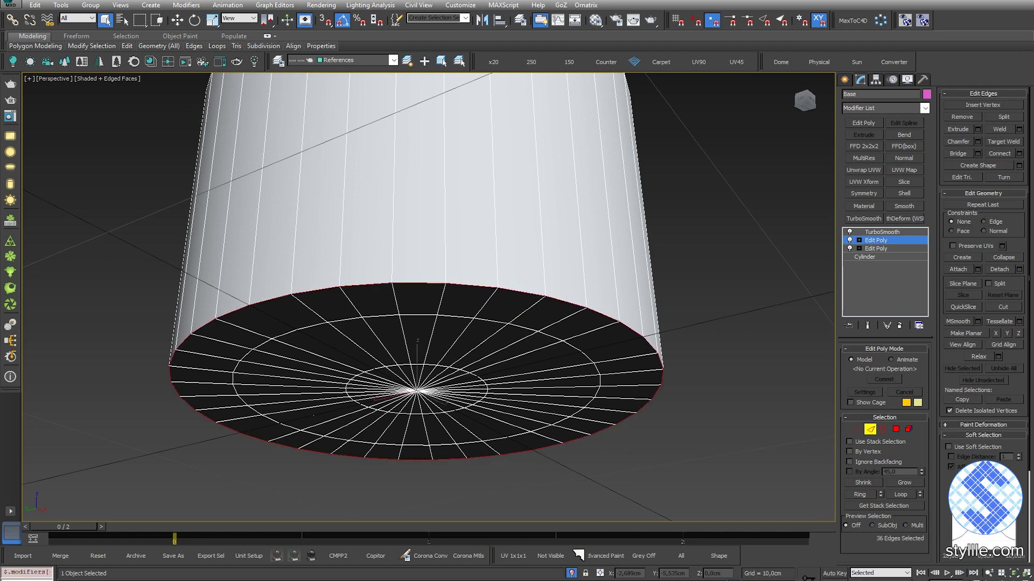
{"action": "right_click", "coordinate": [563, 301]}
{"action": "left_click", "coordinate": [506, 362]}
{"action": "left_click_drag", "start_coordinate": [484, 257], "coordinate": [484, 293]}
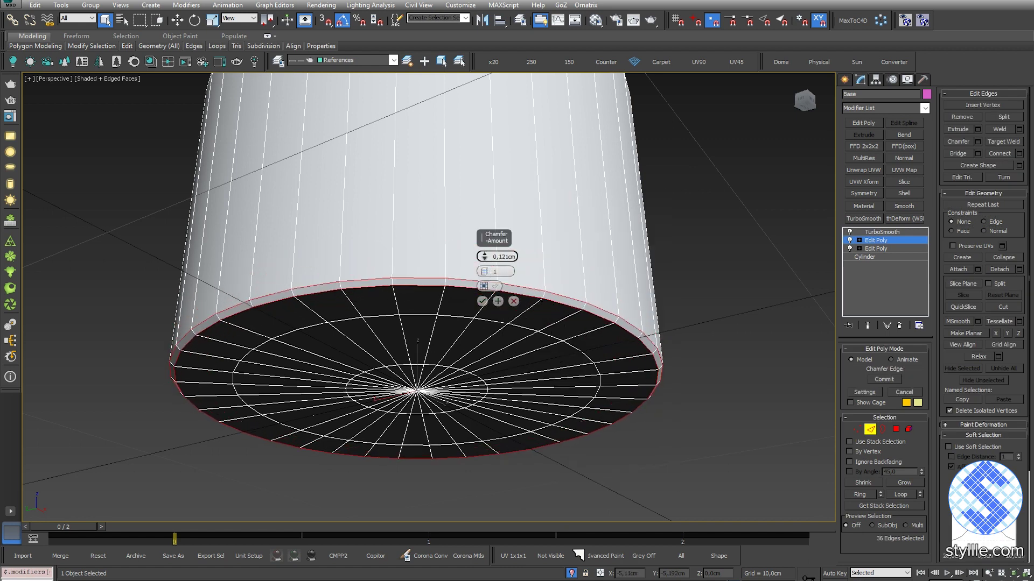
{"action": "type", "text": "0,2"}
{"action": "key", "text": "Tab"}
{"action": "type", "text": "2"}
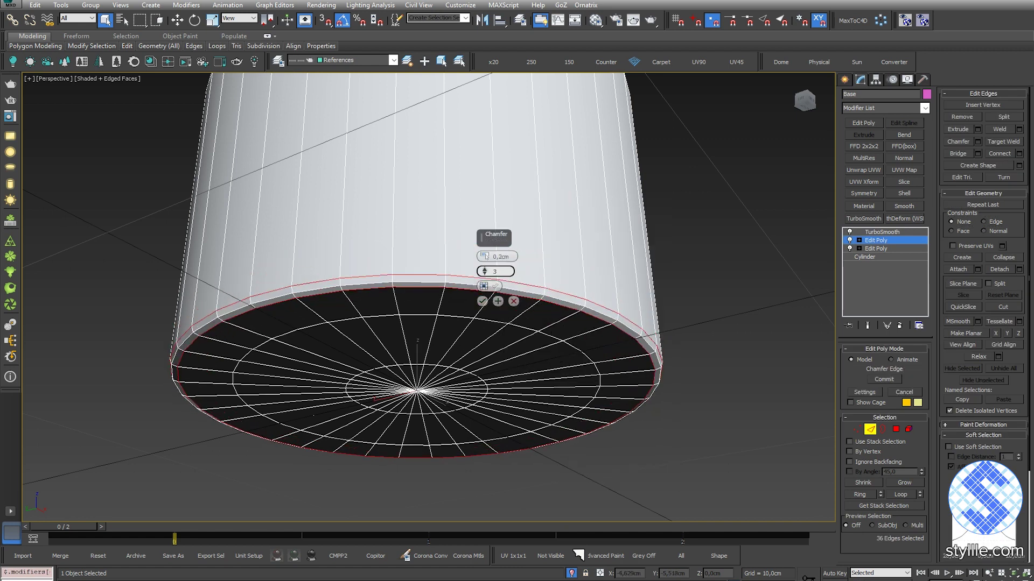
{"action": "left_click", "coordinate": [484, 270]}
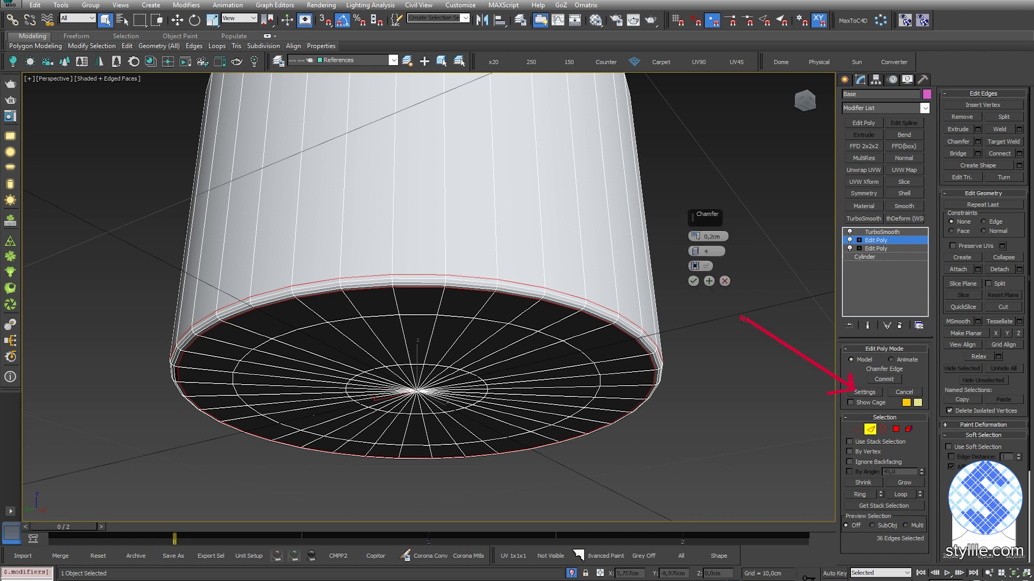
{"action": "left_click", "coordinate": [864, 393]}
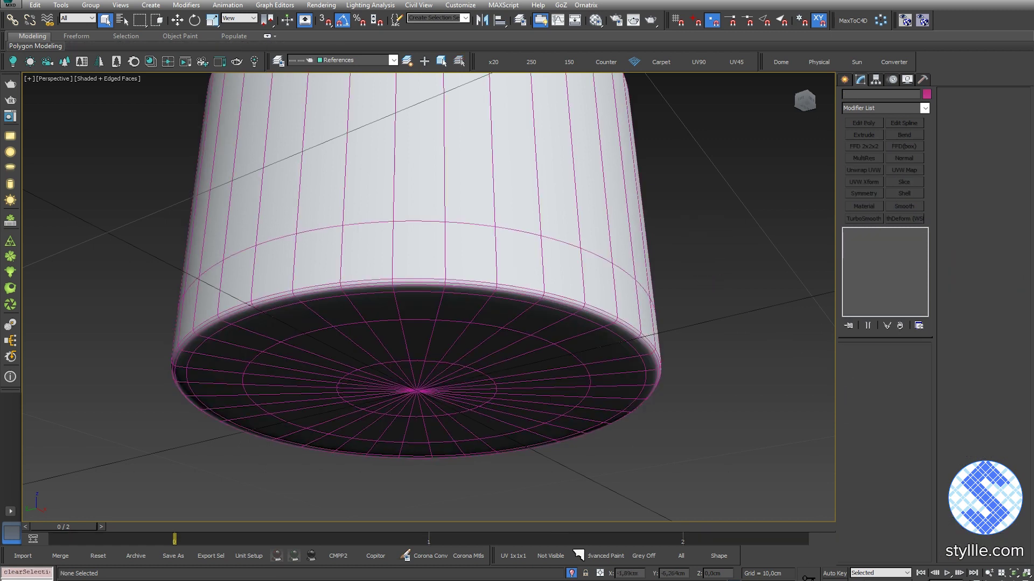
Step: Hide the edge display and rename the chamfer's Edit Poly modifier to Champfer
{"action": "middle_click_drag", "start_coordinate": [515, 294], "coordinate": [511, 350], "text": "alt"}
{"action": "key", "text": "F4"}
{"action": "scroll", "coordinate": [510, 303], "scroll_direction": "down", "scroll_amount": 3}
{"action": "right_click", "coordinate": [879, 240]}
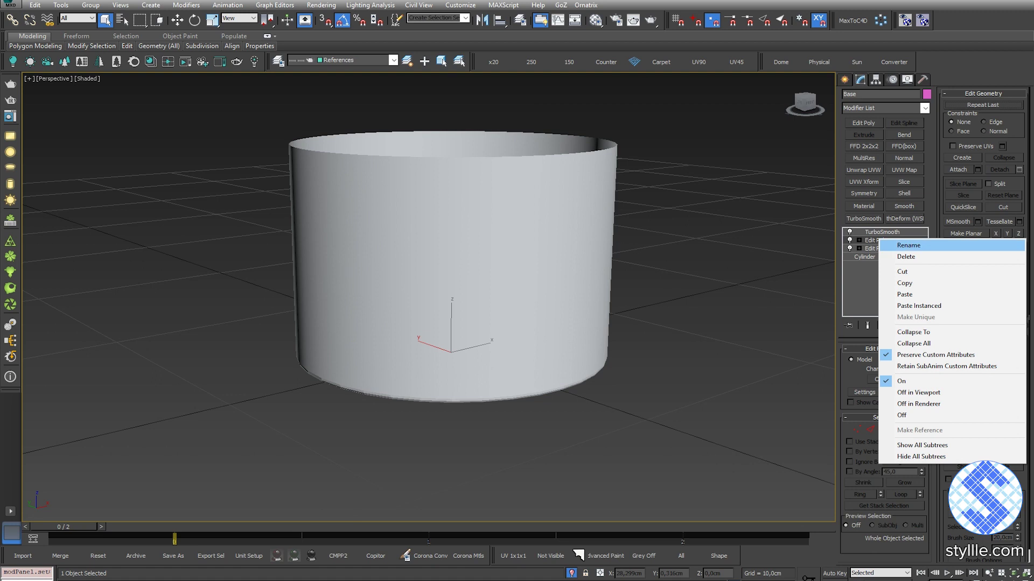
{"action": "left_click", "coordinate": [908, 245]}
{"action": "type", "text": "Champfer"}
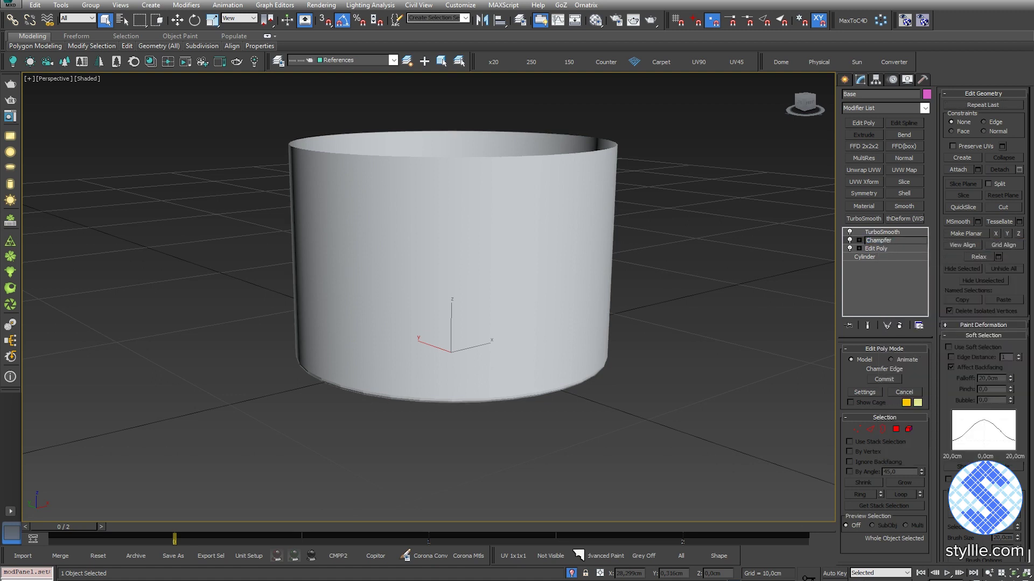
{"action": "left_click", "coordinate": [695, 269]}
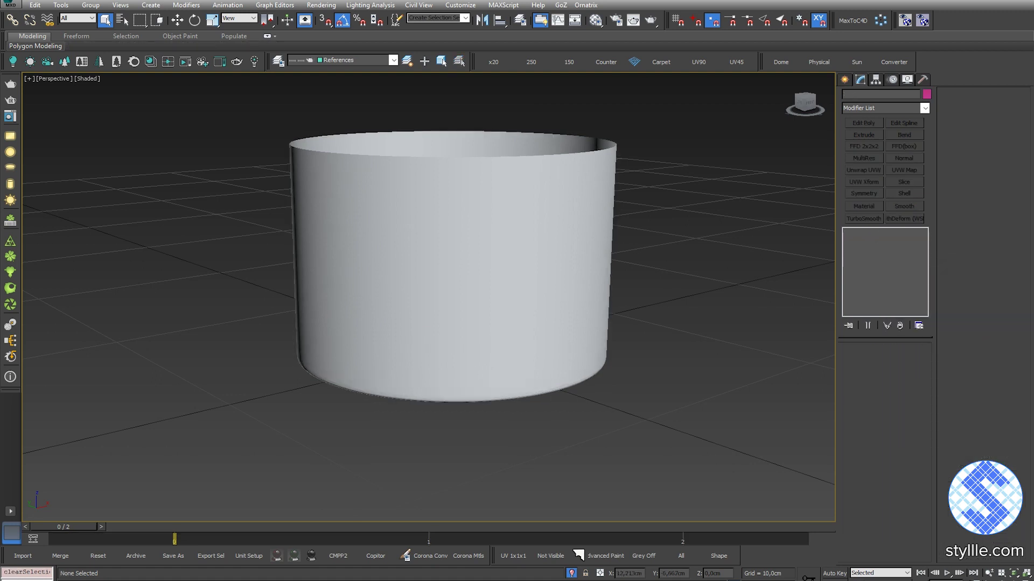
Step: Add a new Edit Poly modifier to Base and connect its ring of vertical wall edges with a horizontal edge loop
{"action": "left_click", "coordinate": [565, 269]}
{"action": "left_click", "coordinate": [863, 123]}
{"action": "key", "text": "F4"}
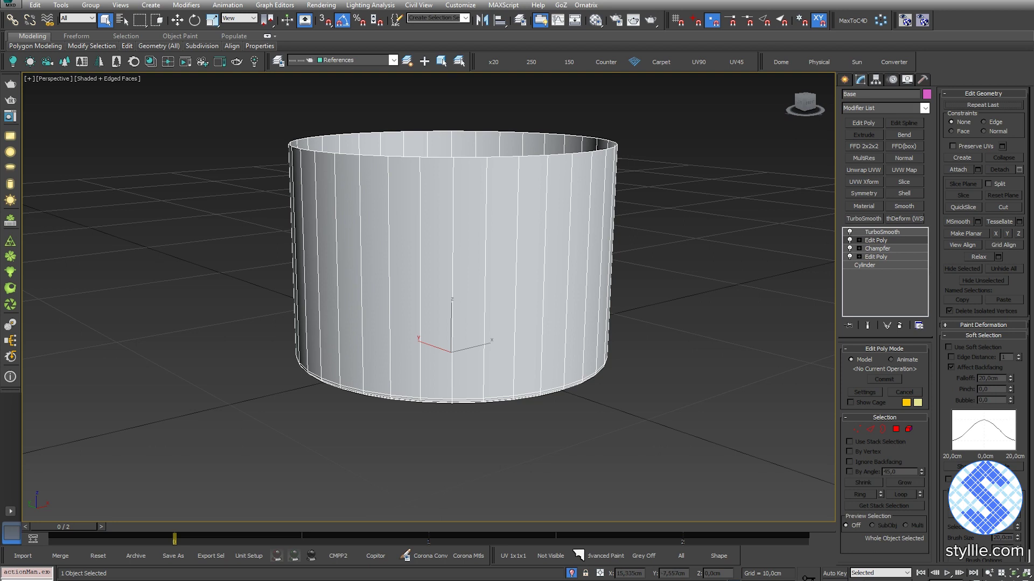
{"action": "mouse_move", "coordinate": [512, 301]}
{"action": "middle_mouse_down", "text": "alt"}
{"action": "mouse_move", "coordinate": [506, 226]}
{"action": "mouse_move", "coordinate": [503, 305]}
{"action": "middle_mouse_up", "text": "alt"}
{"action": "key", "text": "2"}
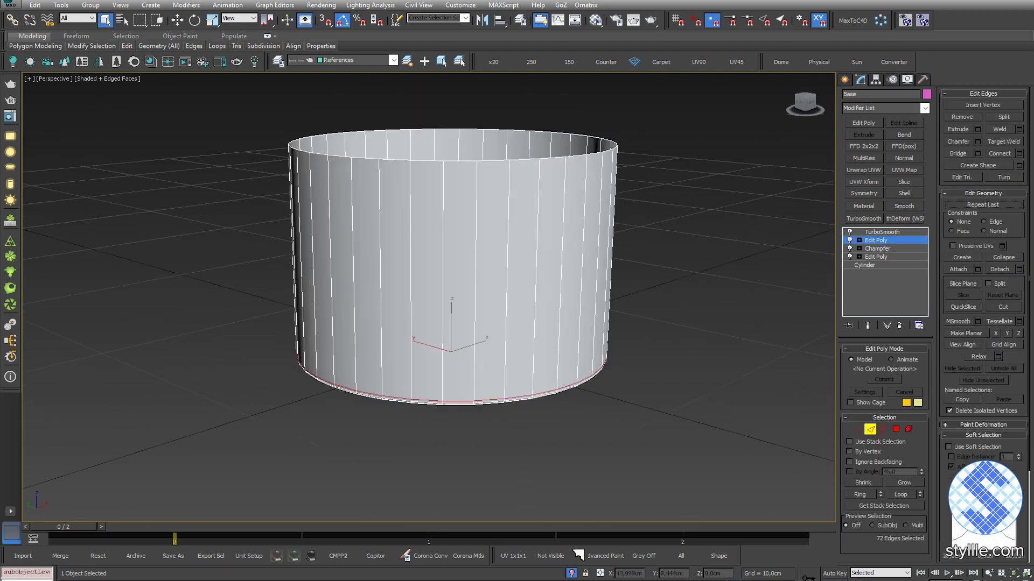
{"action": "left_click", "coordinate": [507, 280]}
{"action": "key", "text": "alt+r"}
{"action": "right_click", "coordinate": [490, 261]}
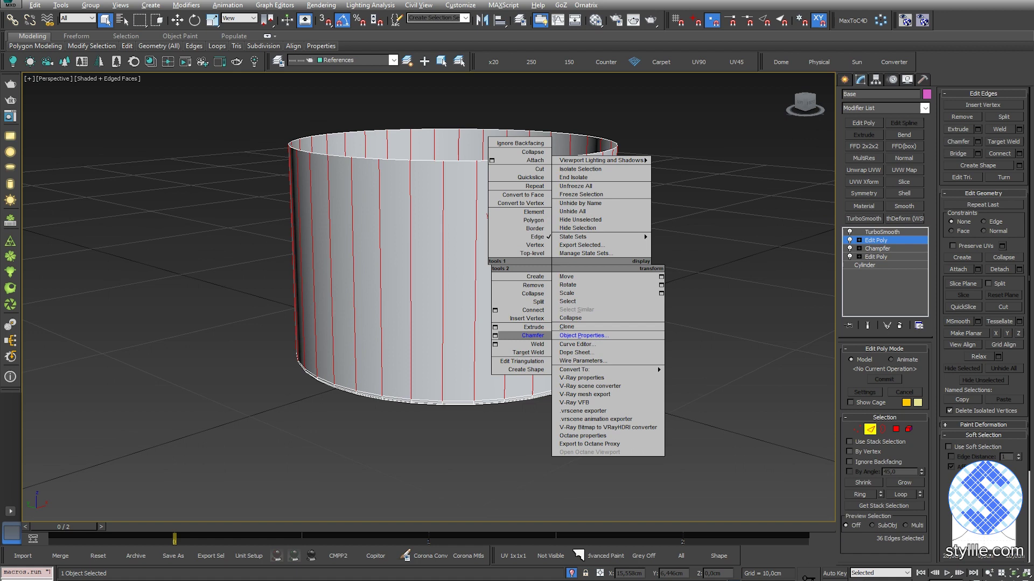
{"action": "left_click", "coordinate": [519, 315]}
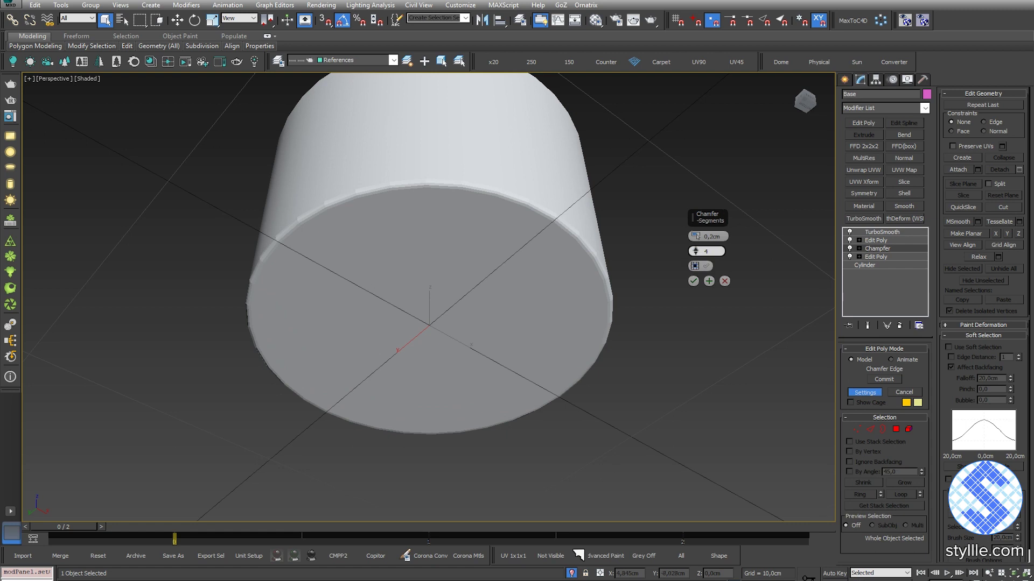
Step: Try a 0.639 cm amount for the bottom chamfer of Base with edges shown, checking the TurboSmooth result
{"action": "mouse_move", "coordinate": [695, 236]}
{"action": "left_mouse_down"}
{"action": "mouse_move", "coordinate": [695, 212]}
{"action": "mouse_move", "coordinate": [695, 225]}
{"action": "left_mouse_up"}
{"action": "key", "text": "F4"}
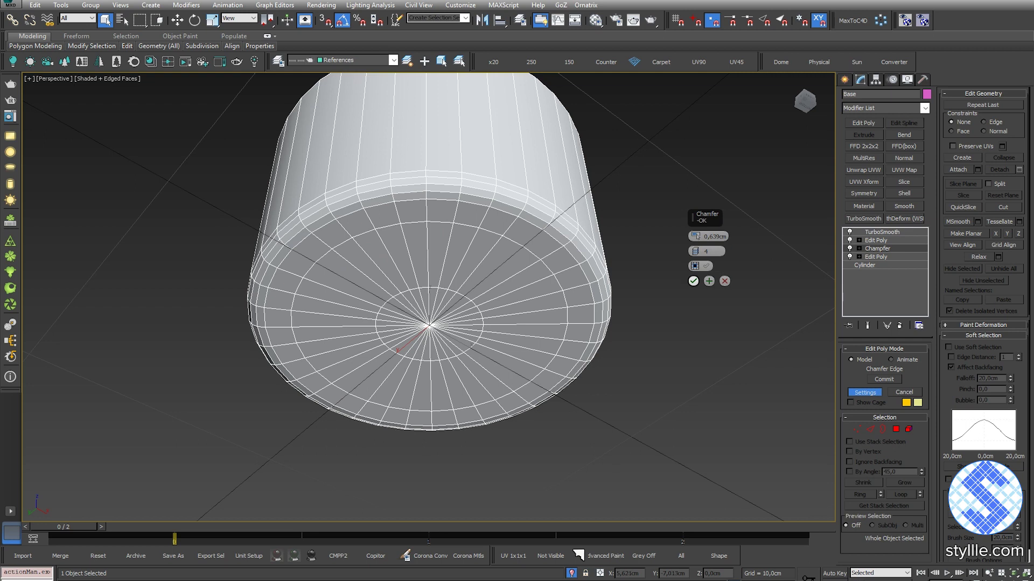
{"action": "left_click", "coordinate": [693, 281]}
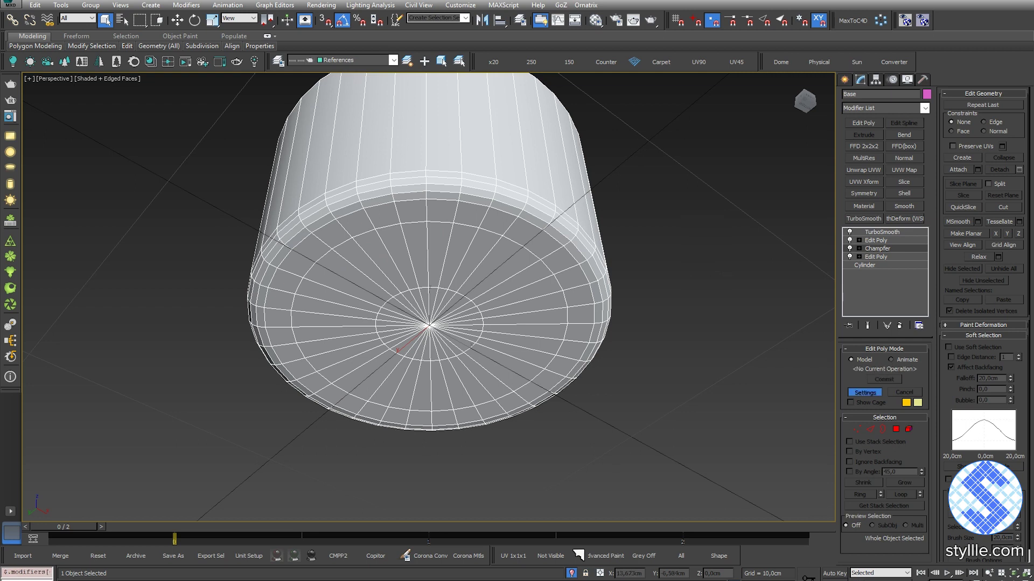
{"action": "key", "text": "ctrl+q"}
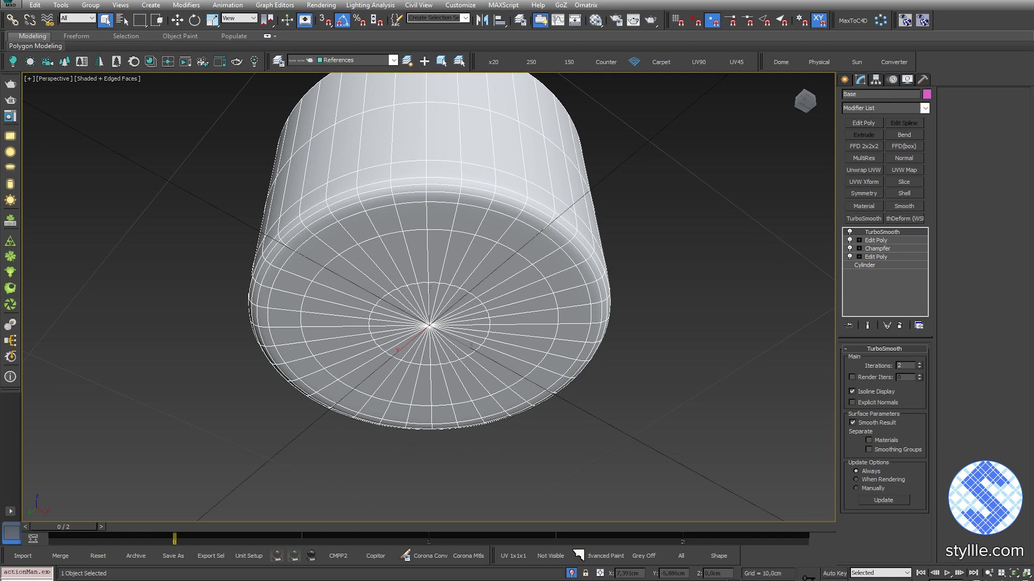
{"action": "left_click", "coordinate": [877, 249]}
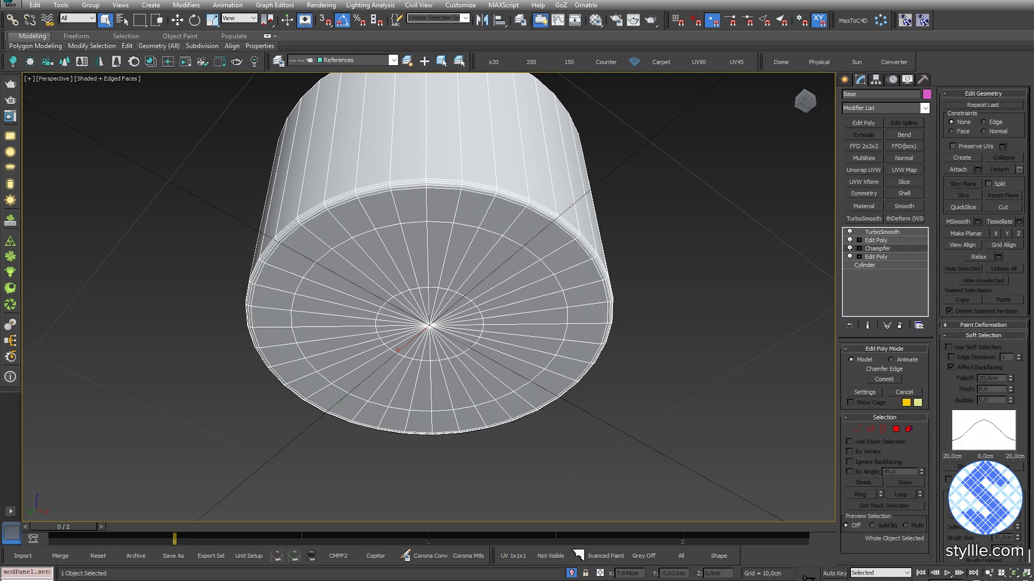
Step: Apply a Shell modifier to Base beneath TurboSmooth and adjust its amount to give the open container a thin wall
{"action": "middle_click_drag", "start_coordinate": [699, 322], "coordinate": [657, 380], "text": "alt"}
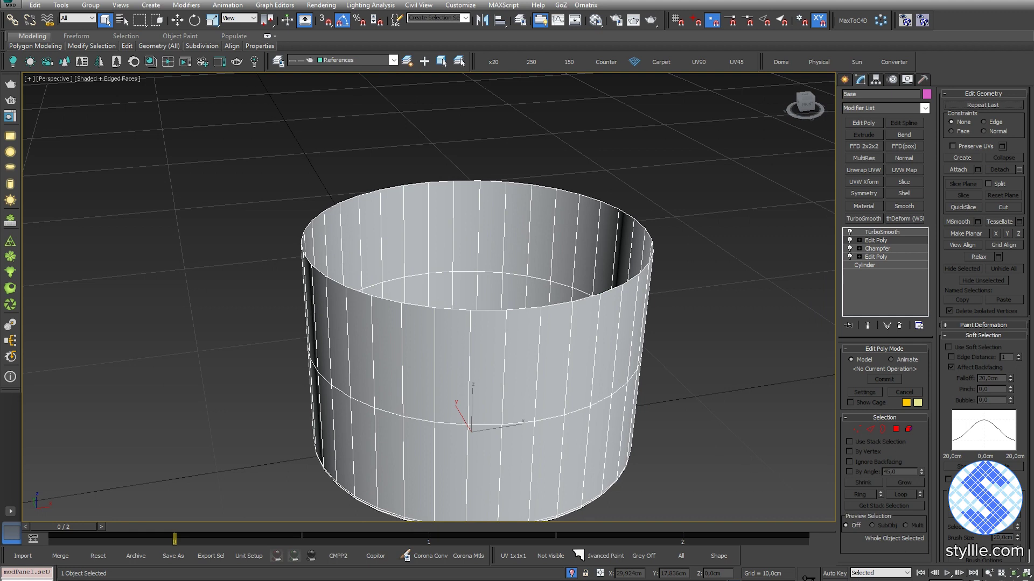
{"action": "left_click", "coordinate": [904, 194]}
{"action": "middle_click_drag", "start_coordinate": [689, 269], "coordinate": [711, 307], "text": "alt"}
{"action": "left_click_drag", "start_coordinate": [920, 374], "coordinate": [919, 420]}
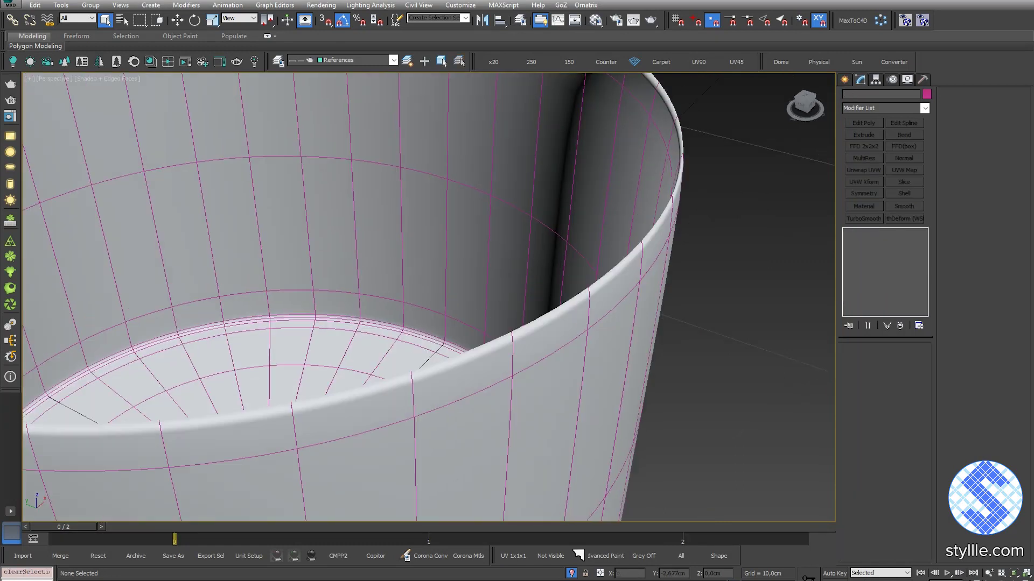
{"action": "scroll", "coordinate": [587, 237], "scroll_direction": "down", "scroll_amount": 5}
{"action": "middle_click_drag", "start_coordinate": [539, 269], "coordinate": [591, 237], "text": "alt"}
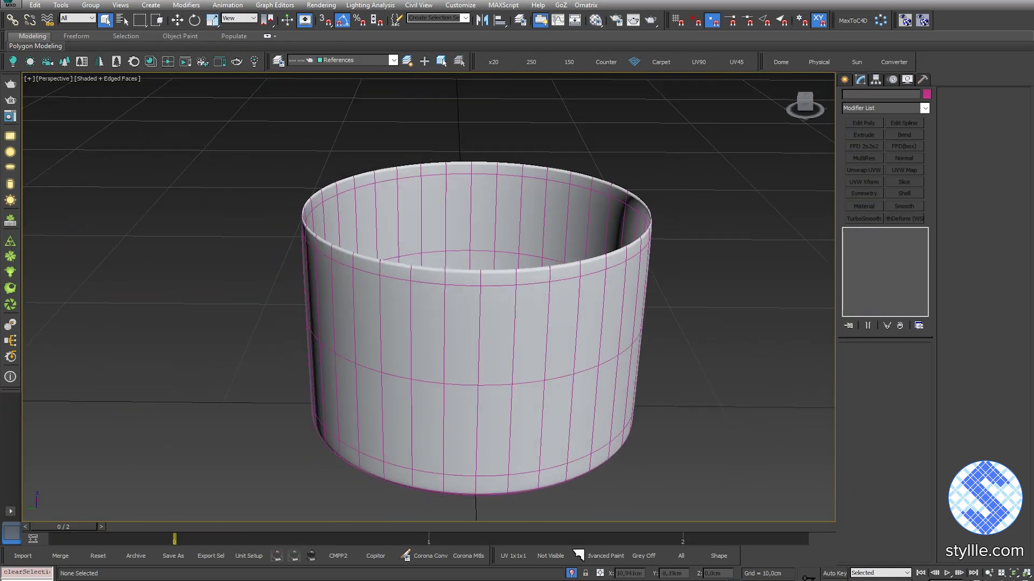
Step: Chamfer the inner and outer rim edge loops of Base in the Edit Poly modifier above Shell
{"action": "scroll", "coordinate": [591, 236], "scroll_direction": "up", "scroll_amount": 3}
{"action": "key", "text": "F4"}
{"action": "scroll", "coordinate": [579, 183], "scroll_direction": "up", "scroll_amount": 3}
{"action": "key", "text": "F4"}
{"action": "scroll", "coordinate": [431, 296], "scroll_direction": "down", "scroll_amount": 1}
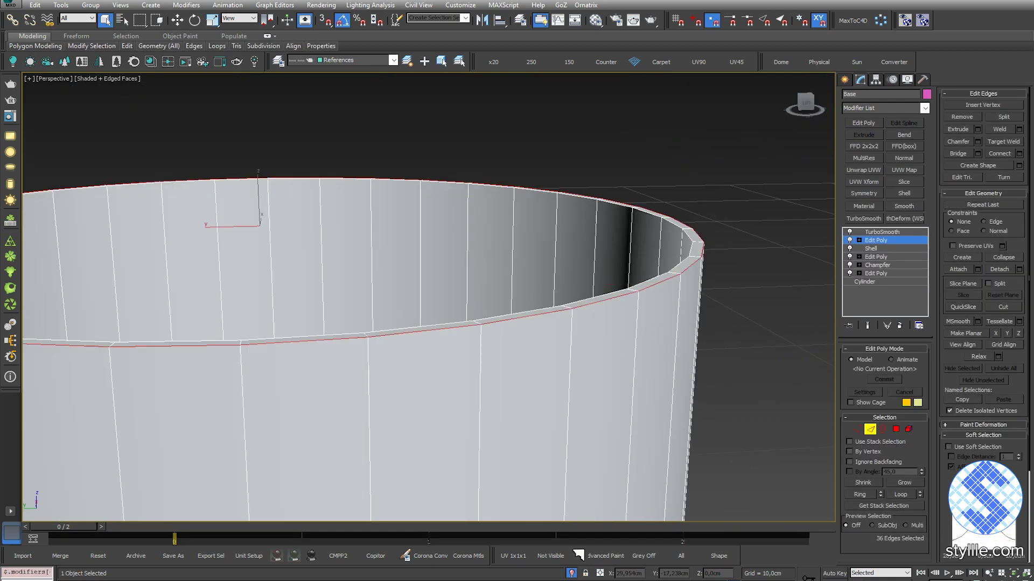
{"action": "middle_click_drag", "start_coordinate": [219, 219], "coordinate": [234, 259], "text": "alt"}
{"action": "right_click", "coordinate": [684, 323]}
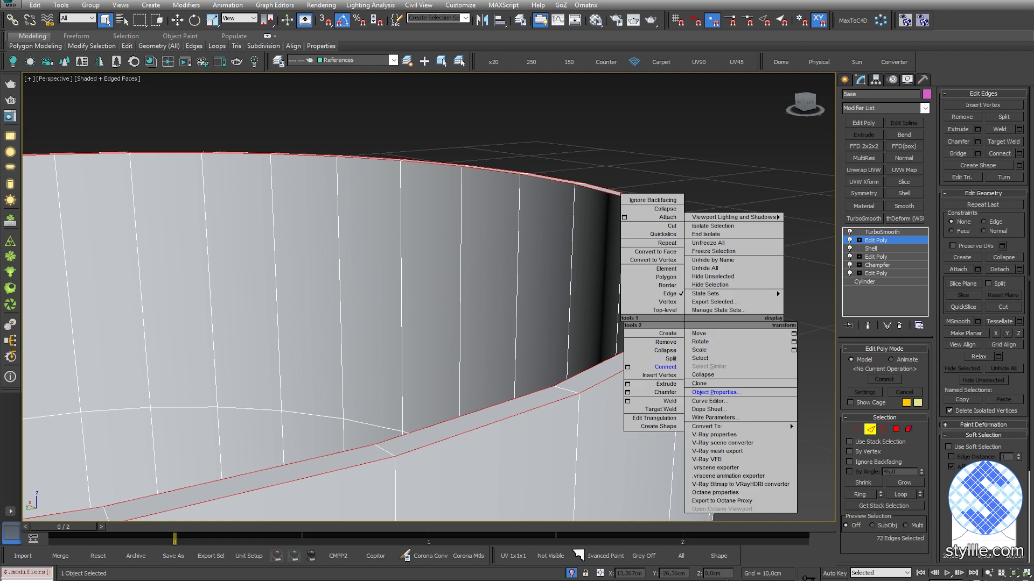
{"action": "left_click", "coordinate": [680, 350]}
{"action": "left_click", "coordinate": [694, 281]}
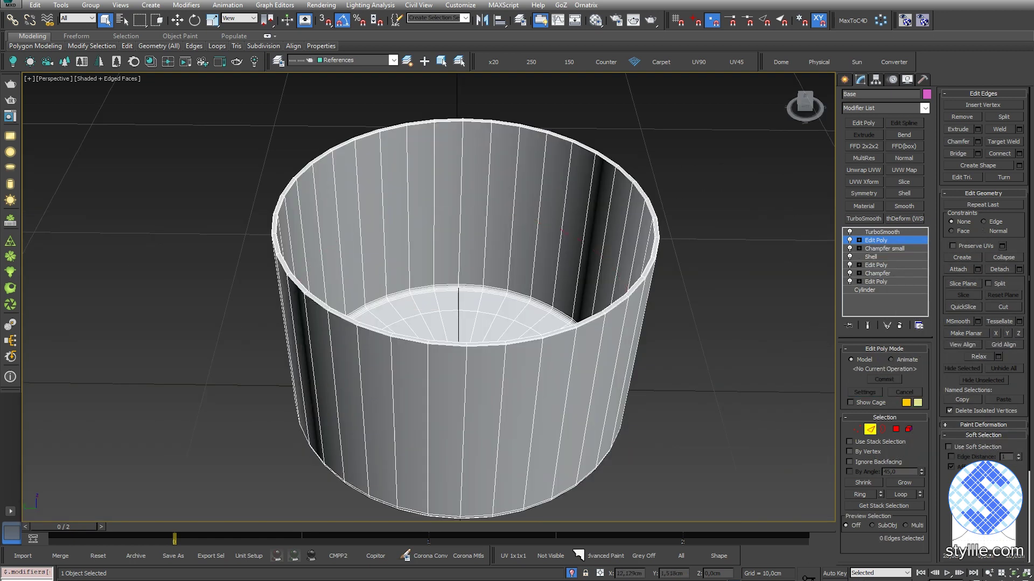
Step: Connect Base's inner and outer vertical wall edges with 3 horizontal loops, pinched apart toward the rim and bottom
{"action": "left_click", "coordinate": [434, 248]}
{"action": "left_click", "coordinate": [429, 432], "text": "ctrl"}
{"action": "key", "text": "alt+r"}
{"action": "middle_click_drag", "start_coordinate": [458, 301], "coordinate": [458, 226], "text": "alt"}
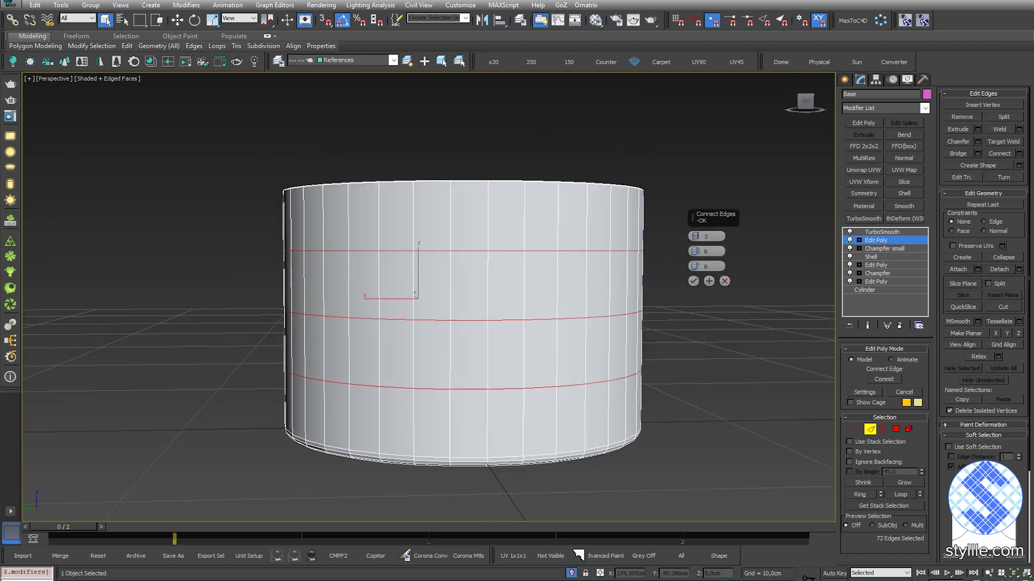
{"action": "left_click_drag", "start_coordinate": [695, 252], "coordinate": [695, 208]}
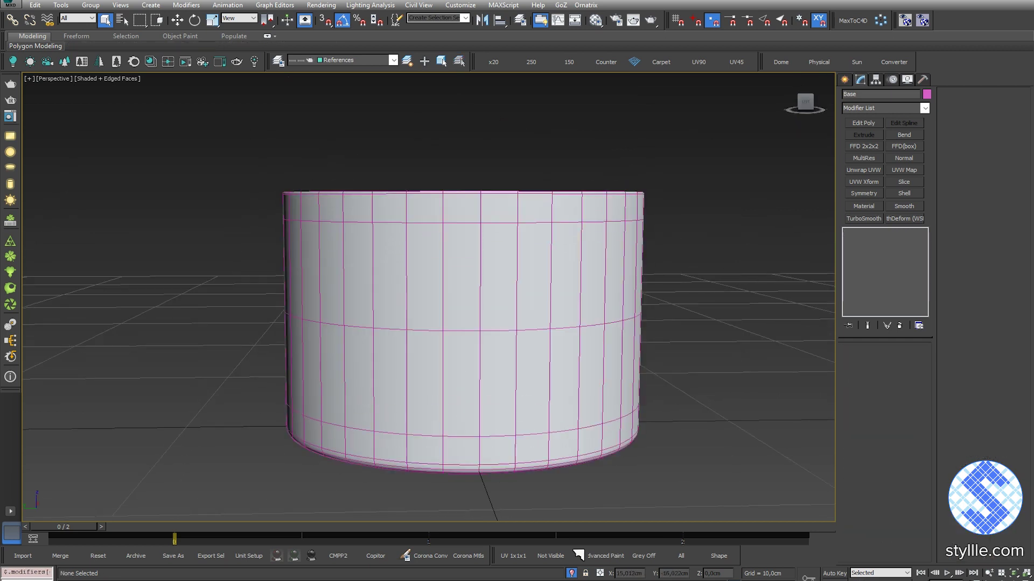
{"action": "middle_click_drag", "start_coordinate": [430, 242], "coordinate": [463, 372], "text": "alt"}
{"action": "key", "text": "F4"}
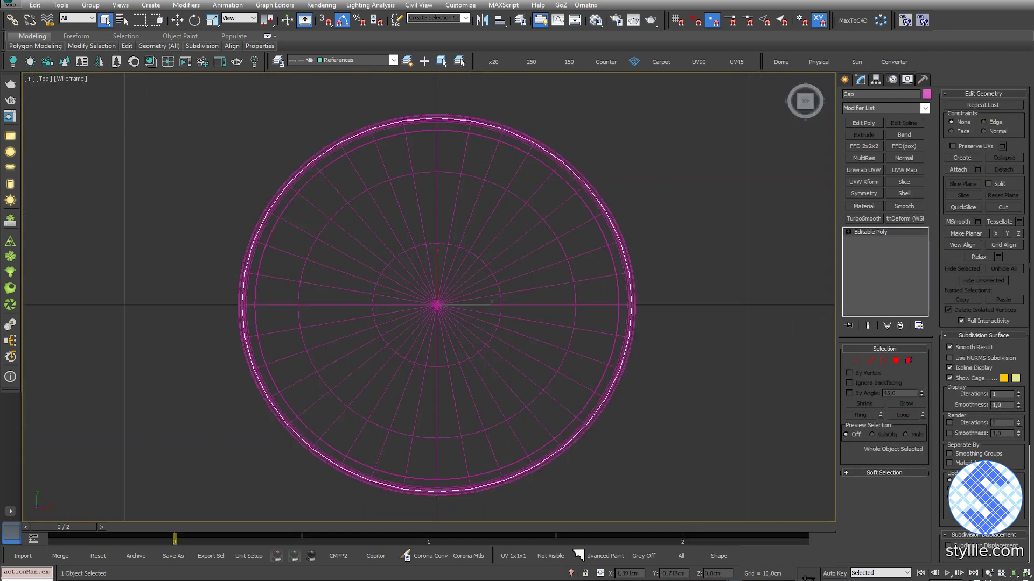
Step: Scale Cap to about 103.4% in X and Y from the top view, and inset its top polygon
{"action": "key", "text": "r"}
{"action": "scroll", "coordinate": [470, 306], "scroll_direction": "up", "scroll_amount": 3}
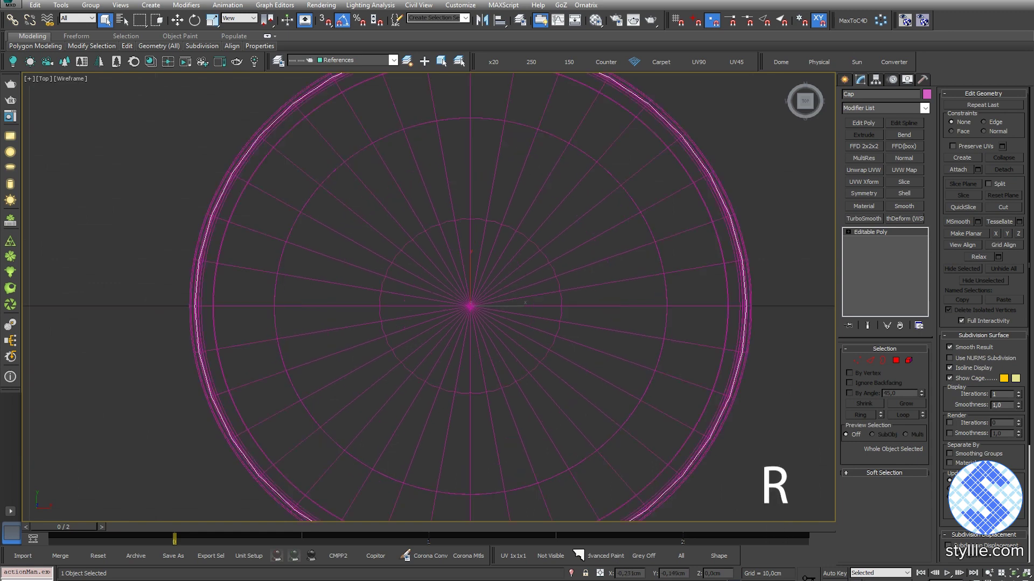
{"action": "scroll", "coordinate": [442, 324], "scroll_direction": "down", "scroll_amount": 2}
{"action": "key", "text": "r"}
{"action": "left_click_drag", "start_coordinate": [479, 297], "coordinate": [481, 288]}
{"action": "scroll", "coordinate": [462, 310], "scroll_direction": "down", "scroll_amount": 2}
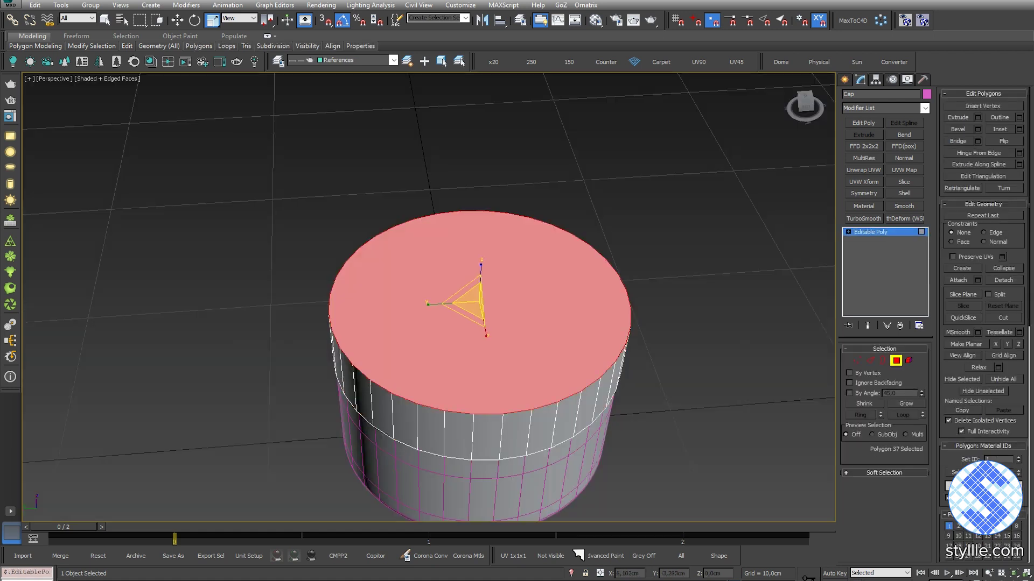
{"action": "right_click", "coordinate": [516, 329]}
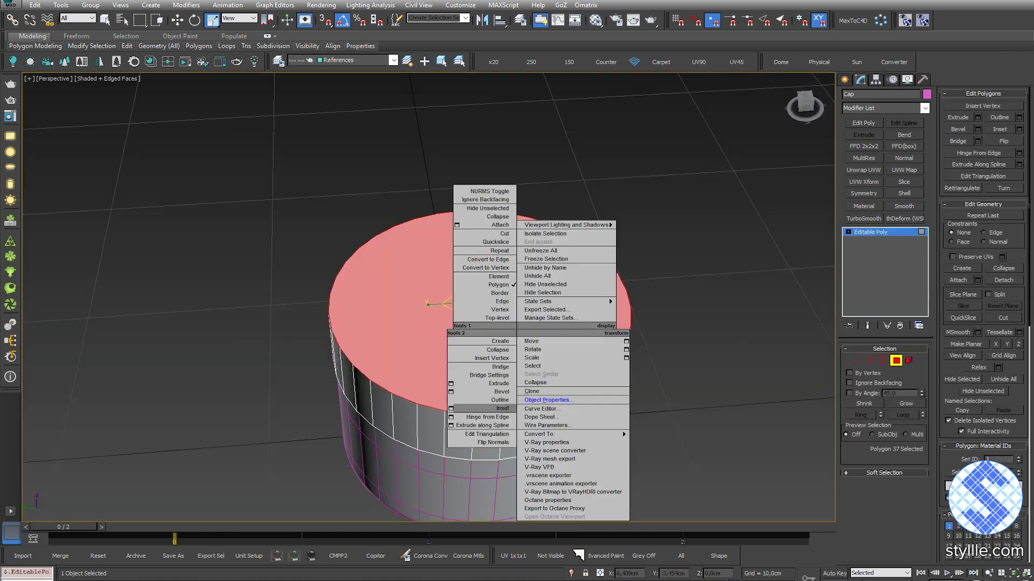
{"action": "left_click", "coordinate": [451, 409]}
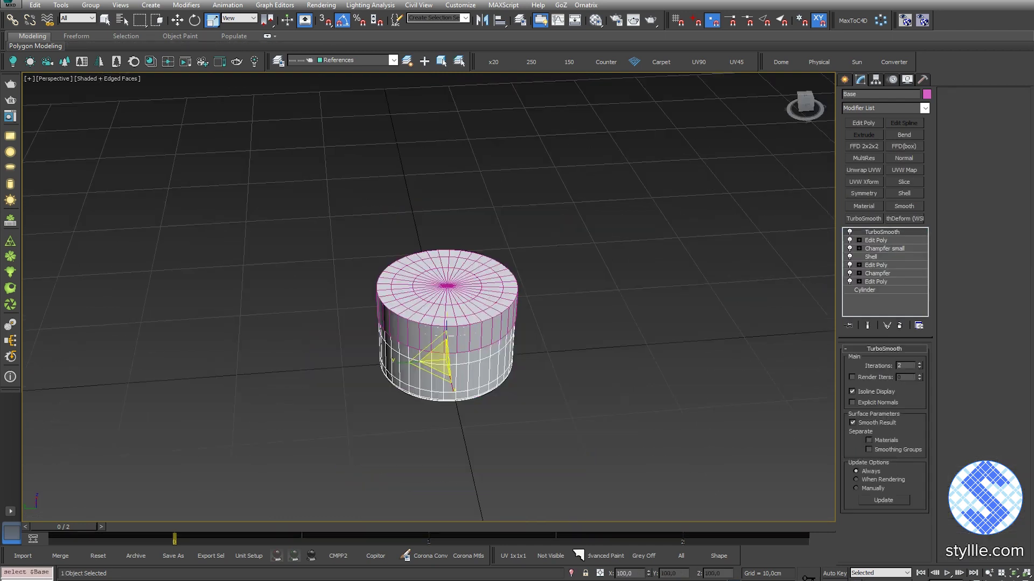
Step: Copy the Shell modifier from Base and paste it onto Cap
{"action": "key", "text": "z"}
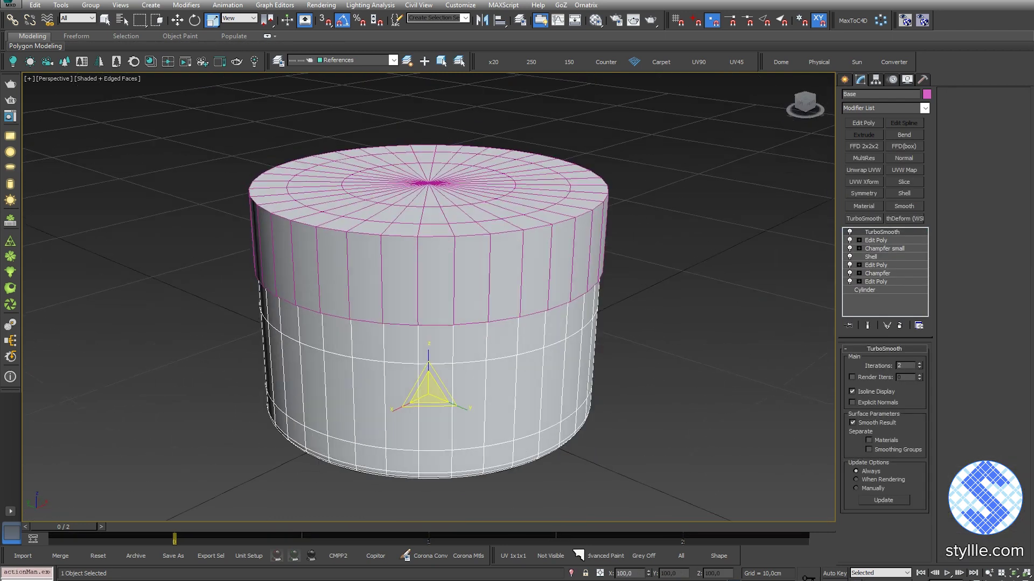
{"action": "right_click", "coordinate": [875, 257]}
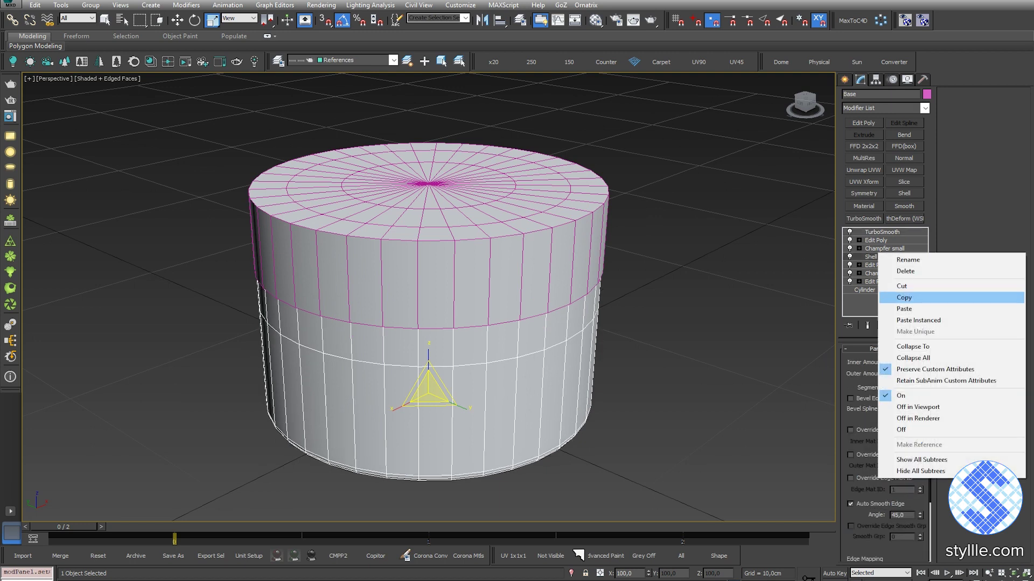
{"action": "left_click", "coordinate": [905, 298]}
{"action": "left_click", "coordinate": [560, 264]}
{"action": "right_click", "coordinate": [862, 232]}
{"action": "left_click", "coordinate": [887, 238]}
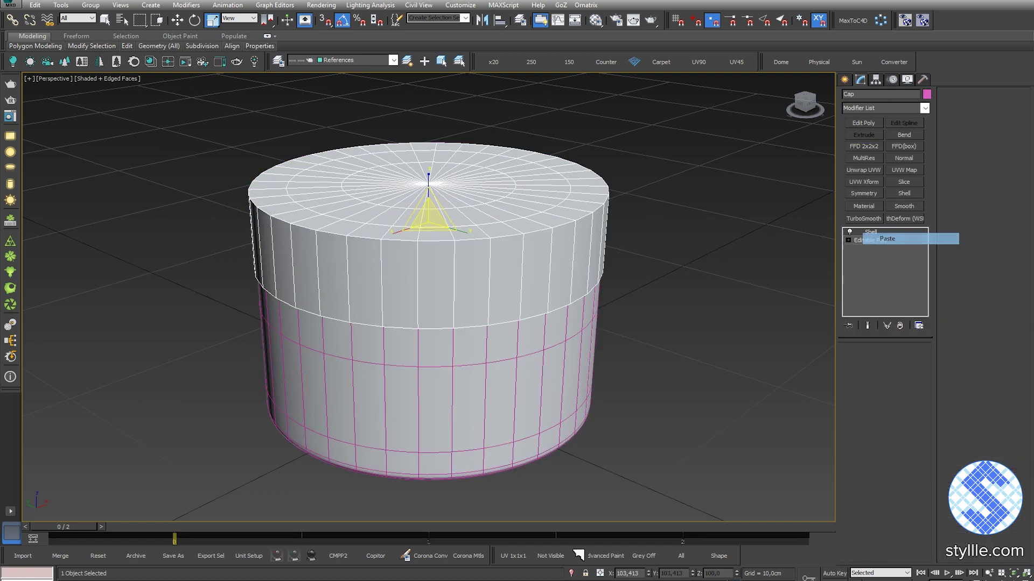
Step: Copy the TurboSmooth modifier from Base and paste it as an instance above Shell on Cap
{"action": "middle_click_drag", "start_coordinate": [431, 301], "coordinate": [430, 218], "text": "alt"}
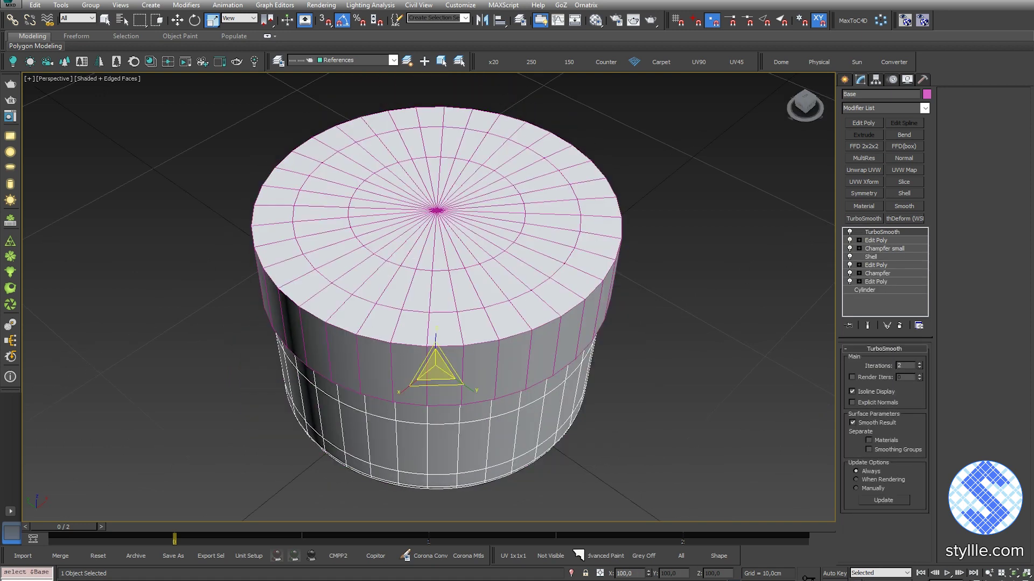
{"action": "right_click", "coordinate": [872, 232]}
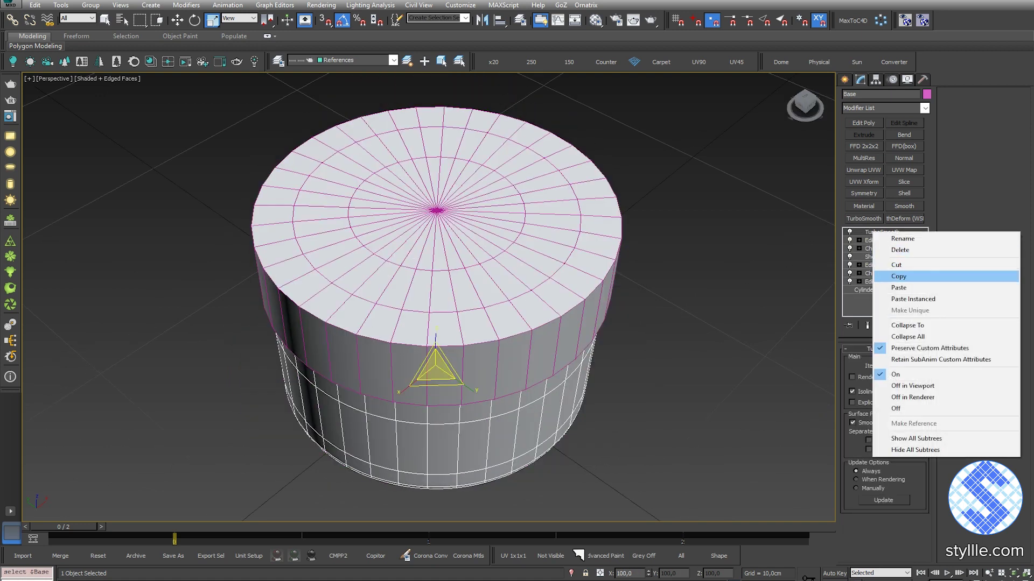
{"action": "left_click", "coordinate": [899, 276]}
{"action": "left_click", "coordinate": [570, 247]}
{"action": "right_click", "coordinate": [875, 231]}
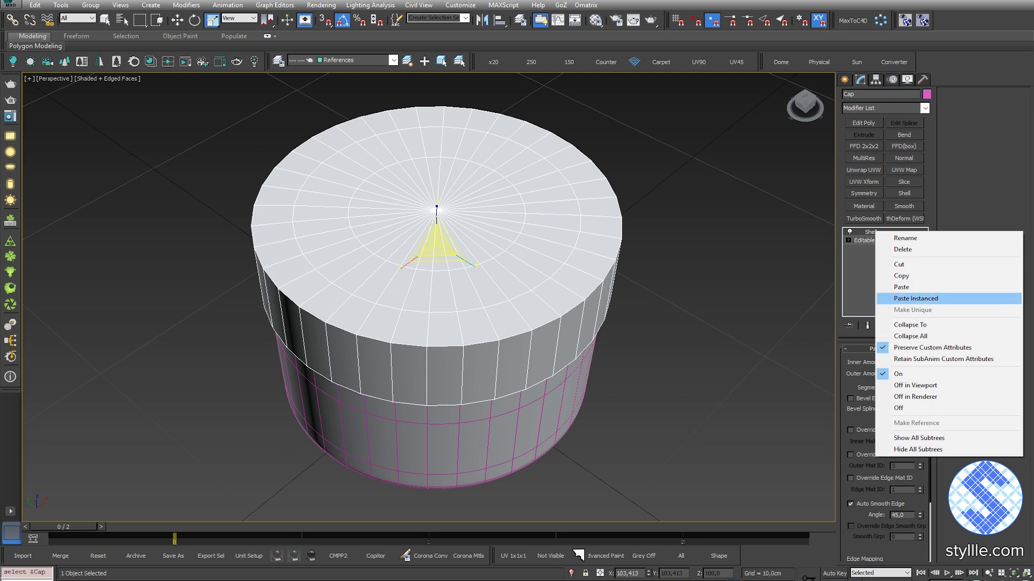
{"action": "left_click", "coordinate": [915, 298]}
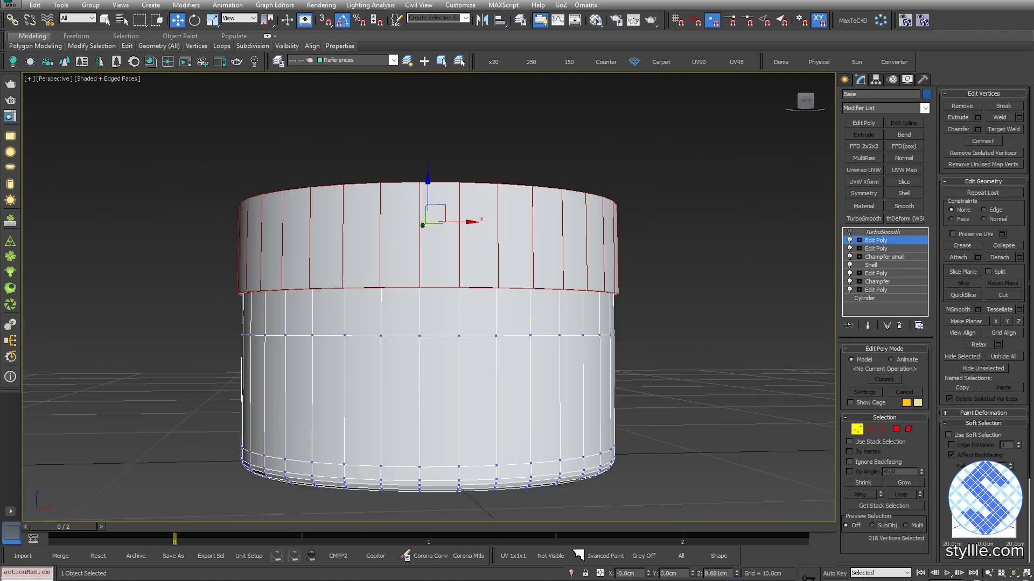
Step: Lower the top vertices of Base along Z and connect the short radial rim edges with a loop around the rim
{"action": "left_click_drag", "start_coordinate": [428, 198], "coordinate": [428, 292]}
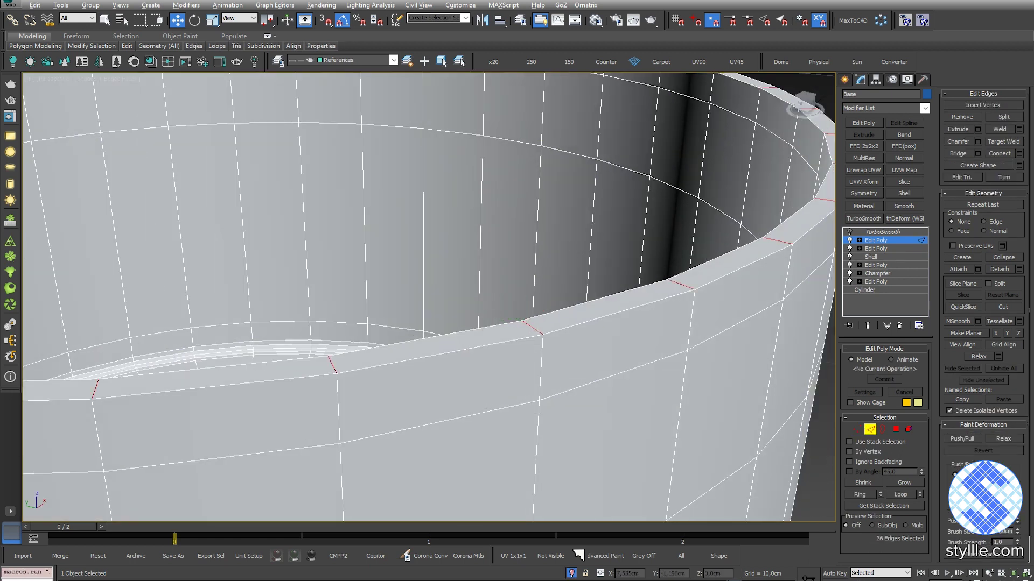
{"action": "right_click", "coordinate": [604, 339]}
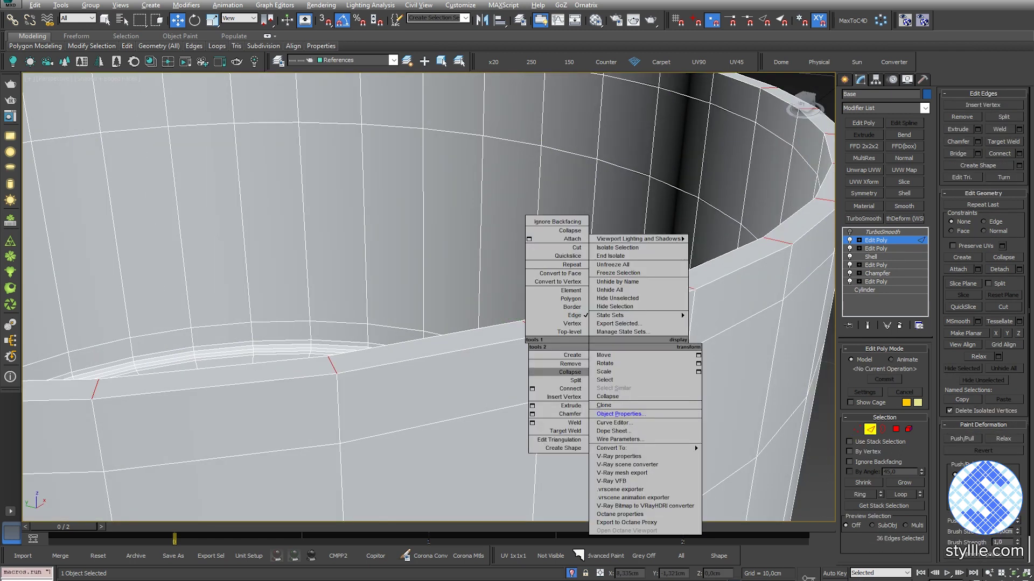
{"action": "left_click", "coordinate": [692, 221]}
{"action": "left_click", "coordinate": [694, 281]}
Step: Delete the outer ring of polygons on Base's rim and the outer wall band directly below it
{"action": "key", "text": "4"}
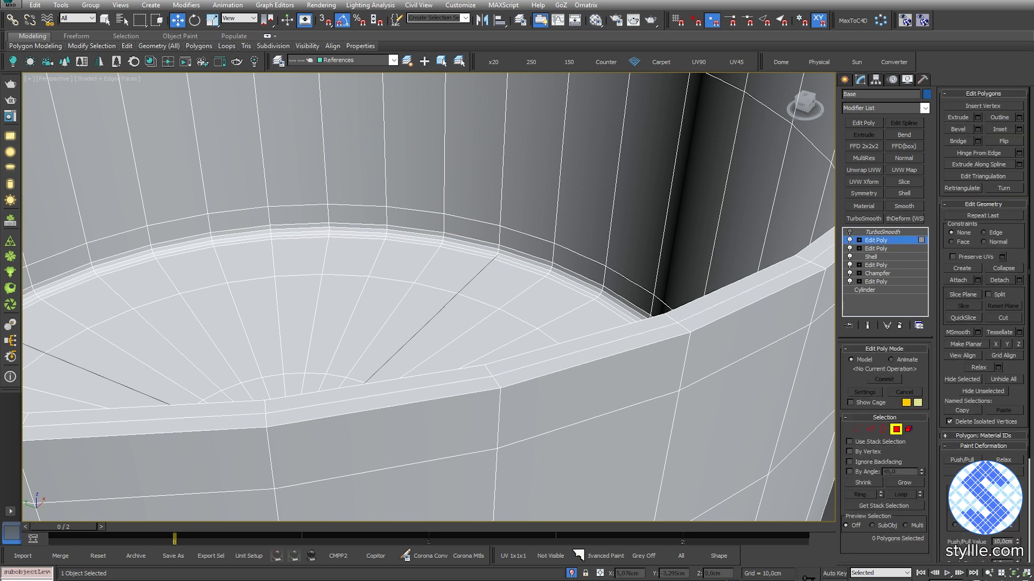
{"action": "left_click", "coordinate": [594, 354]}
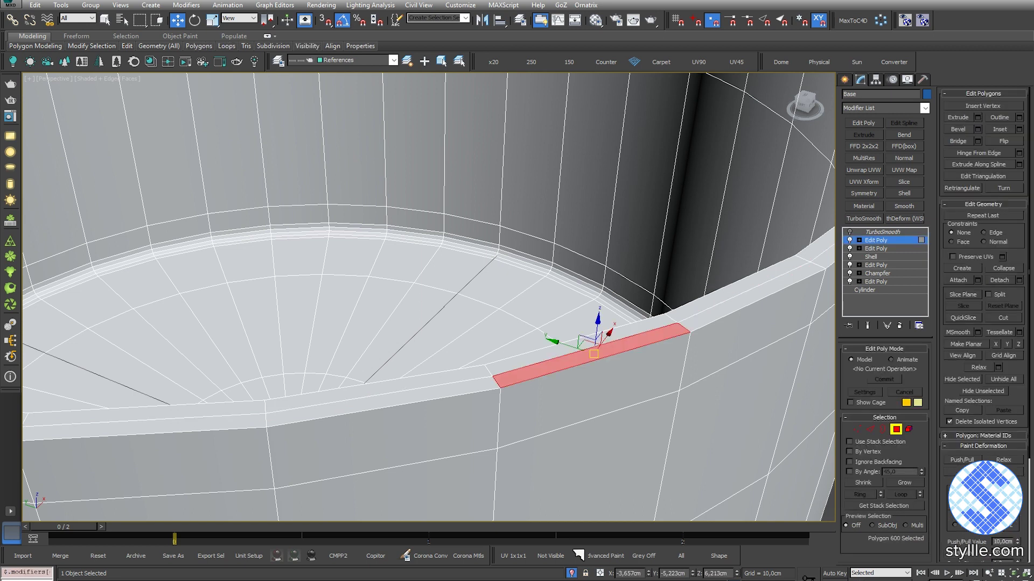
{"action": "left_click", "coordinate": [431, 389], "text": "shift"}
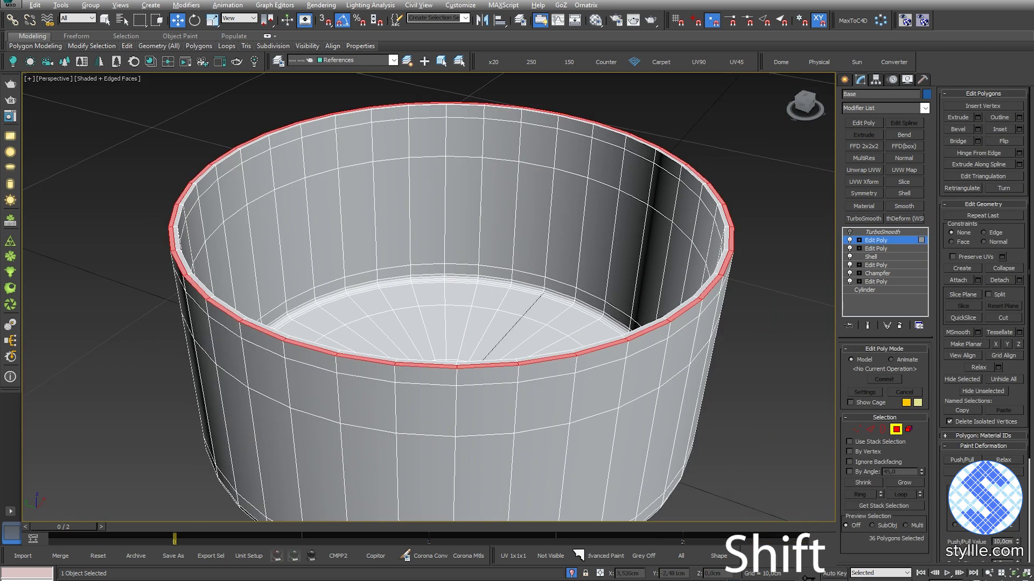
{"action": "scroll", "coordinate": [474, 313], "scroll_direction": "up", "scroll_amount": 3}
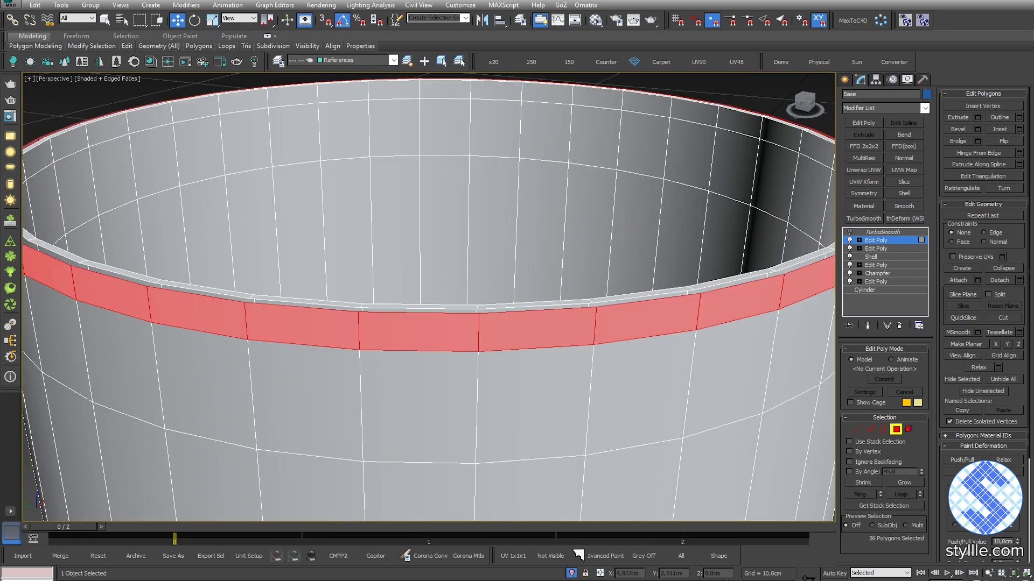
{"action": "key", "text": "ctrl+d"}
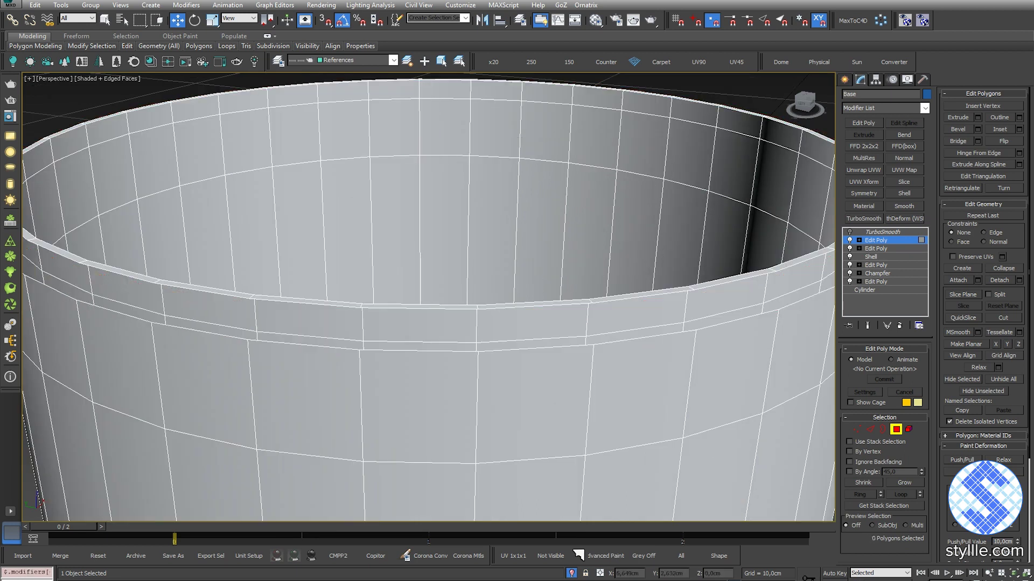
Step: With vertex snapping on, extend Base's upper open border straight down to the level of the lower open border
{"action": "key", "text": "3"}
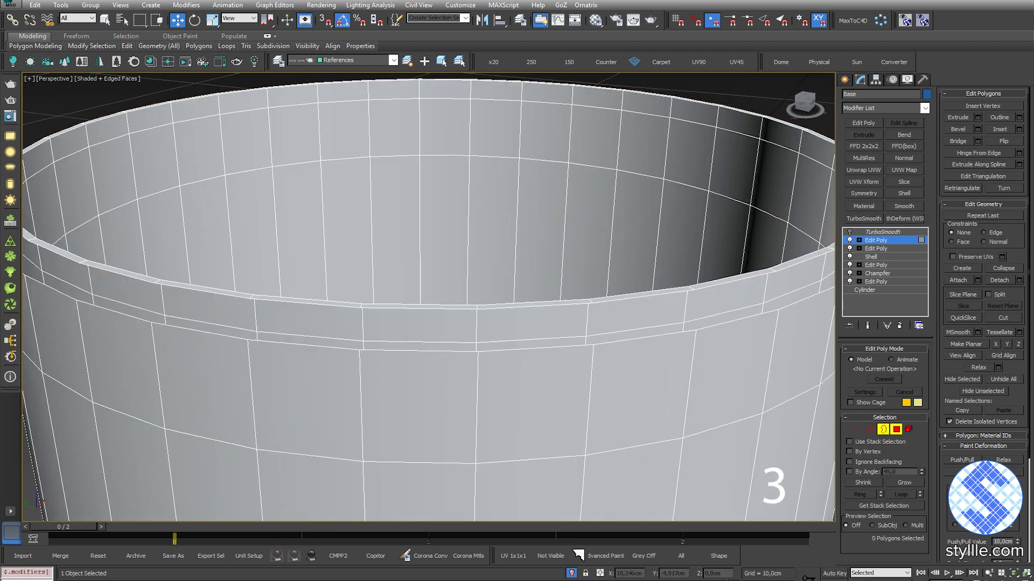
{"action": "left_click", "coordinate": [325, 20]}
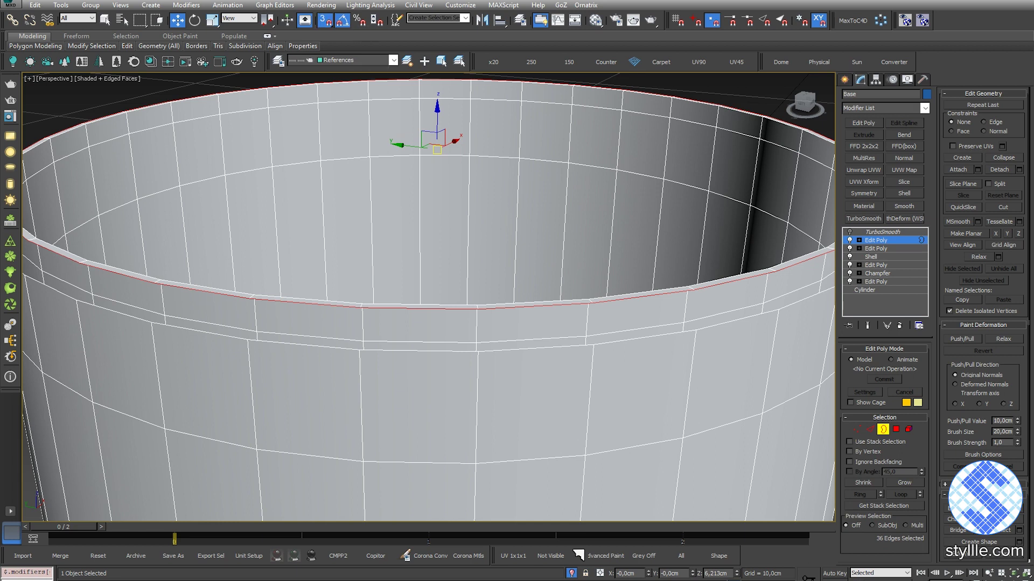
{"action": "right_click", "coordinate": [325, 21]}
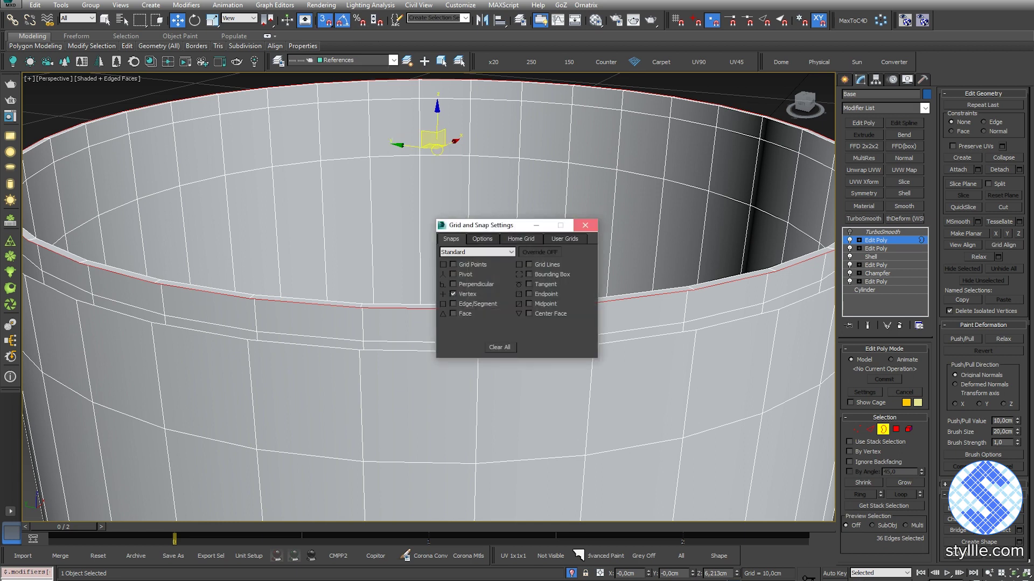
{"action": "left_click", "coordinate": [585, 226]}
{"action": "middle_click_drag", "start_coordinate": [550, 269], "coordinate": [537, 242], "text": "alt"}
{"action": "left_click_drag", "start_coordinate": [467, 146], "coordinate": [354, 293], "text": "shift"}
{"action": "middle_click_drag", "start_coordinate": [355, 294], "coordinate": [407, 318], "text": "alt"}
{"action": "middle_click_drag", "start_coordinate": [407, 317], "coordinate": [342, 247]}
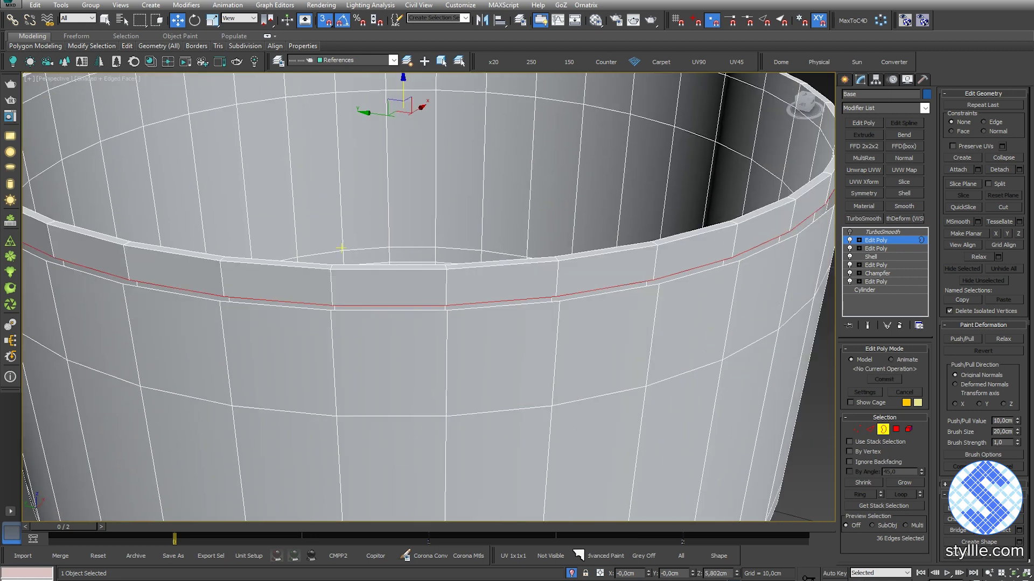
Step: Bridge one pair of facing edges across the open gap to start the ledge below Base's rim
{"action": "key", "text": "2"}
{"action": "left_click", "coordinate": [503, 306]}
{"action": "middle_click_drag", "start_coordinate": [503, 305], "coordinate": [538, 339], "text": "alt"}
{"action": "scroll", "coordinate": [521, 318], "scroll_direction": "up", "scroll_amount": 3}
{"action": "left_click", "coordinate": [510, 306], "text": "ctrl"}
{"action": "key", "text": "ctrl+shift+b"}
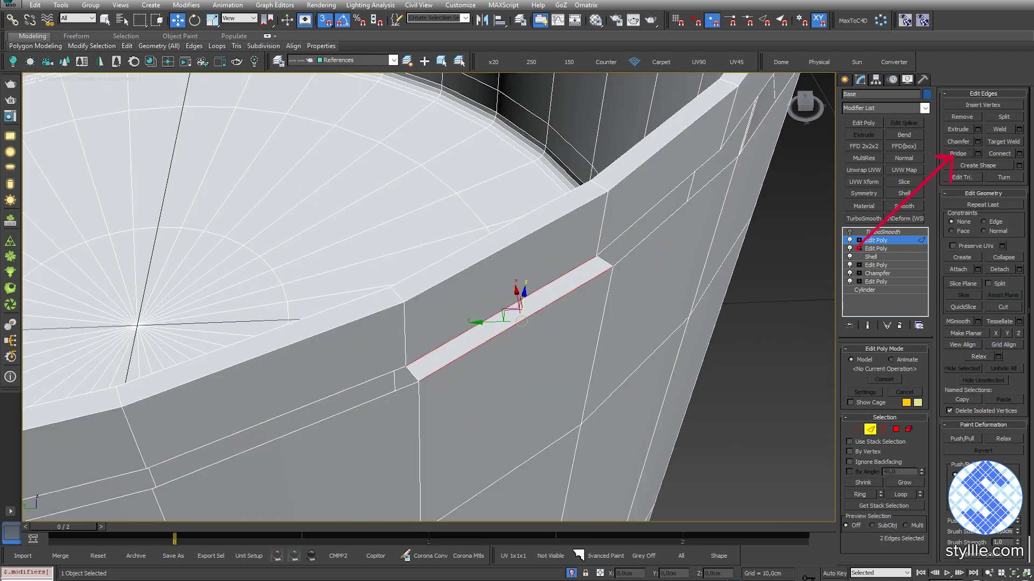
Step: Select the remaining open border edges of the gap without the bridged face's end edges, and bridge them into a full ledge
{"action": "key", "text": "3"}
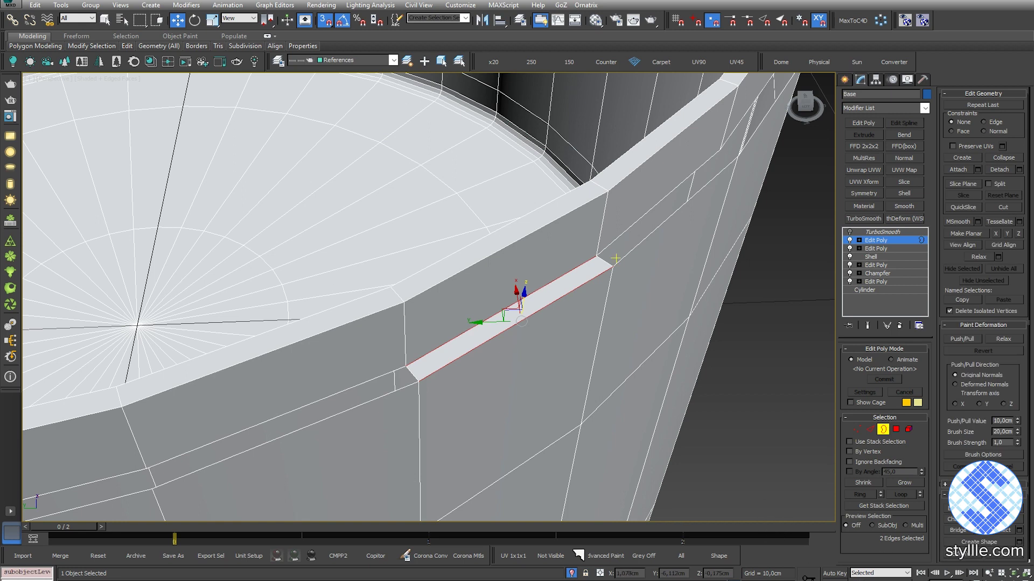
{"action": "key", "text": "alt+l"}
{"action": "left_click", "coordinate": [870, 429]}
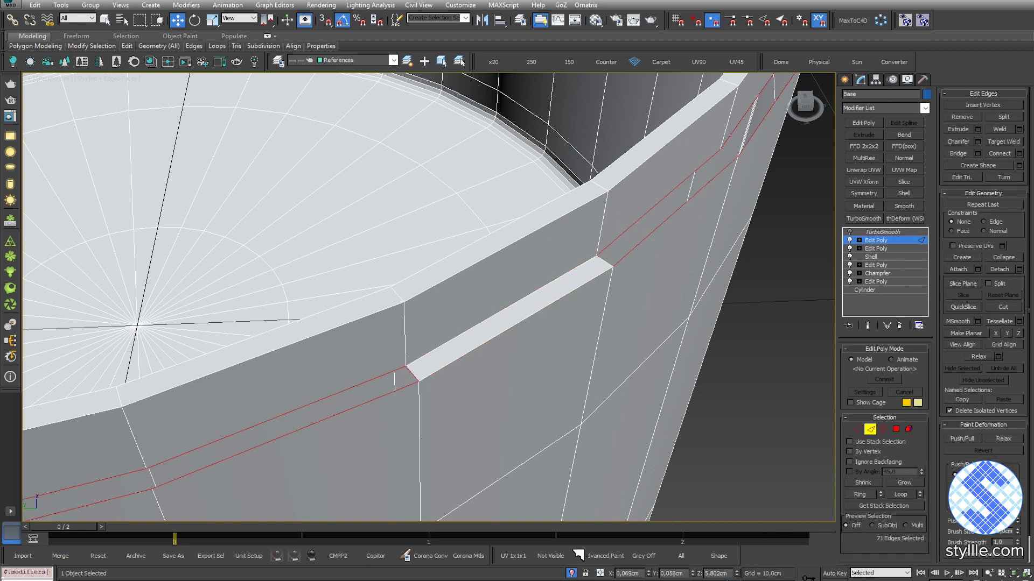
{"action": "left_click", "coordinate": [413, 374], "text": "alt"}
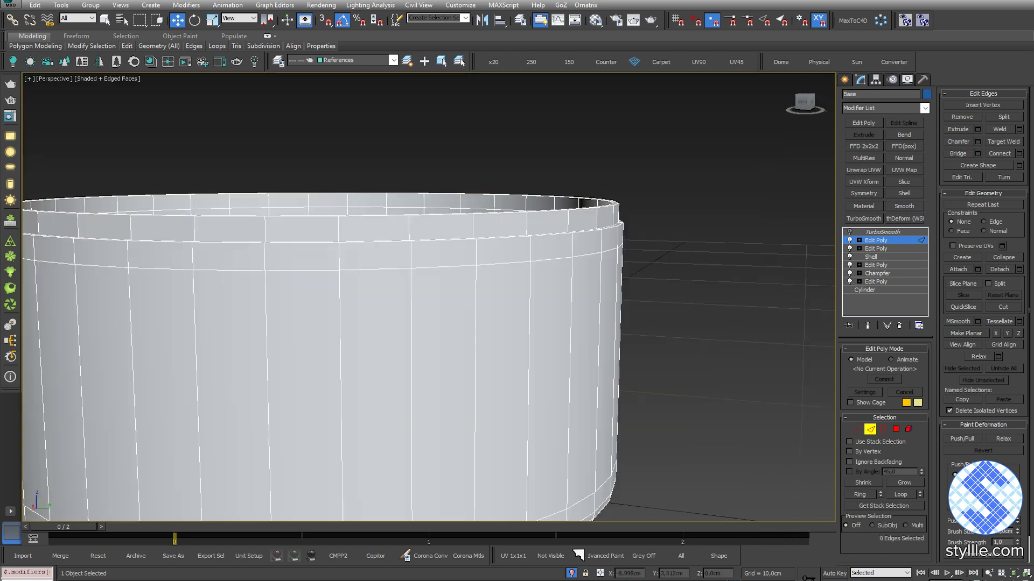
Step: Select the ring of vertical edges on Base's outer wall below the ledge and connect them with a horizontal loop
{"action": "left_click", "coordinate": [571, 301]}
{"action": "key", "text": "alt+r"}
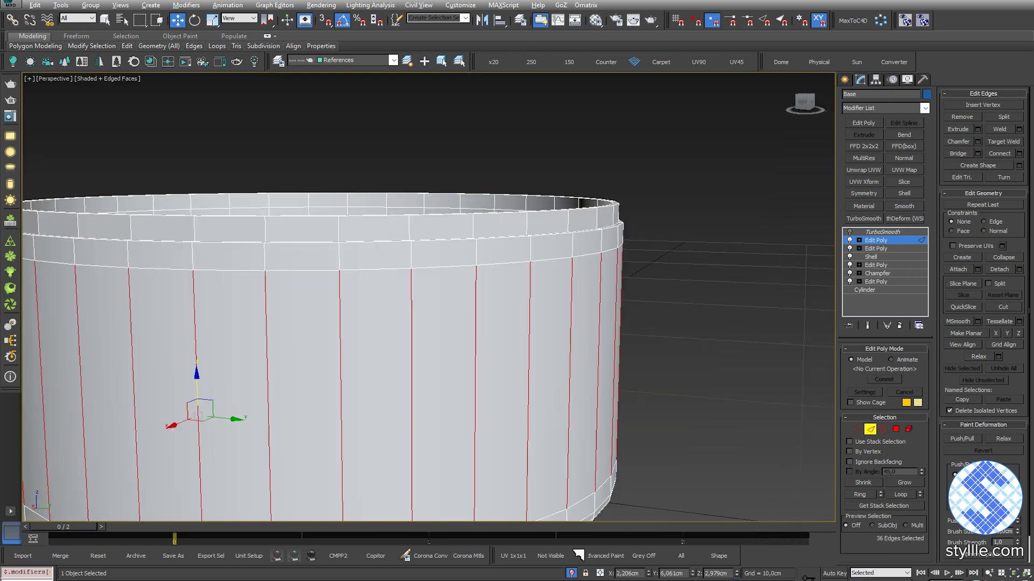
{"action": "right_click", "coordinate": [580, 353]}
{"action": "left_click", "coordinate": [562, 397]}
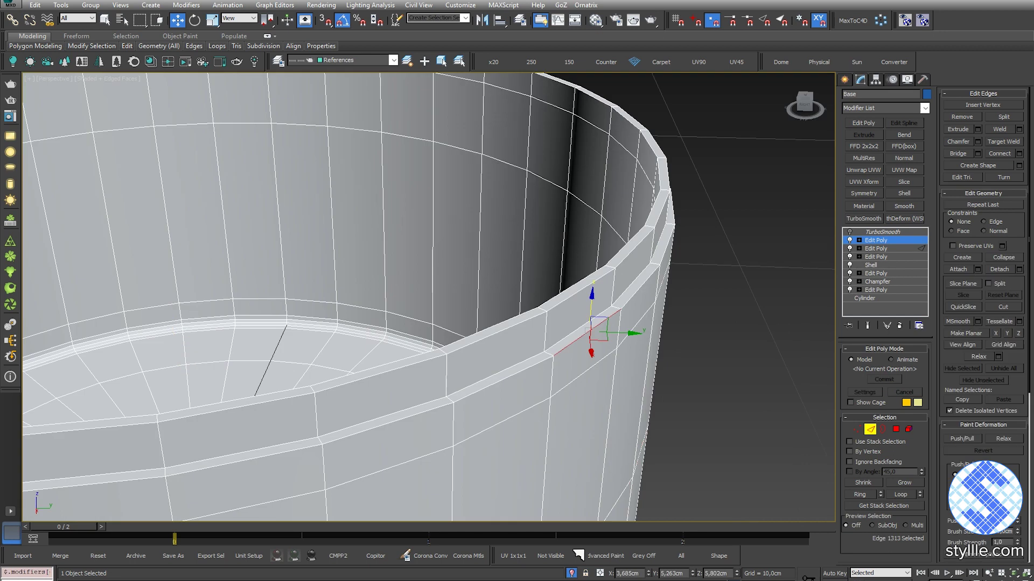
Step: Select the edge loops along Base's rim and stepped ledge and chamfer them
{"action": "left_click", "coordinate": [571, 334], "text": "ctrl"}
{"action": "left_click", "coordinate": [573, 287], "text": "ctrl"}
{"action": "key", "text": "alt+l"}
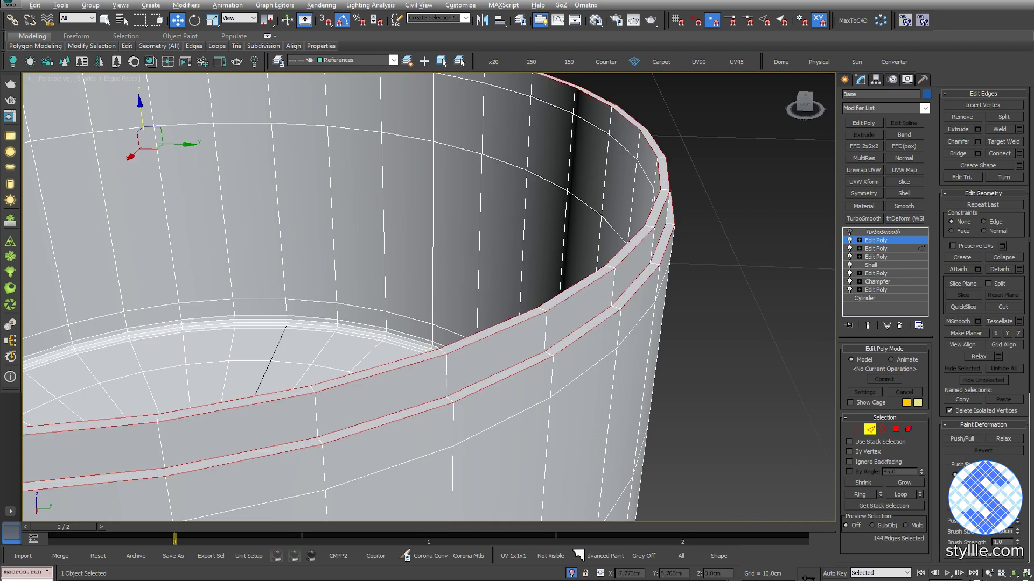
{"action": "right_click", "coordinate": [599, 299]}
{"action": "left_click", "coordinate": [545, 372]}
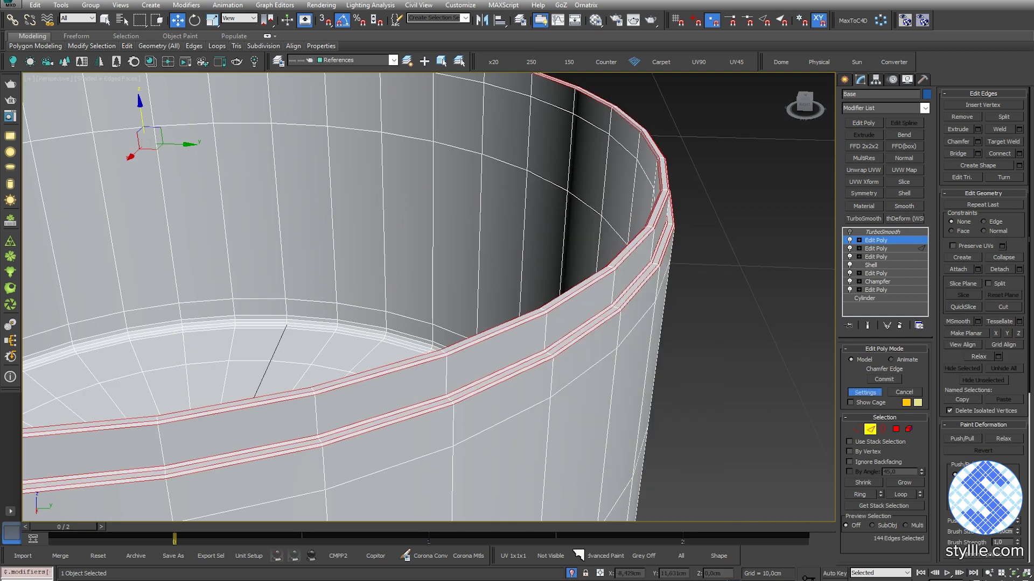
Step: Check Base with TurboSmooth shown and clear the smoothing groups of all its polygons
{"action": "left_click", "coordinate": [882, 232]}
{"action": "left_click", "coordinate": [849, 232]}
{"action": "left_click", "coordinate": [714, 333]}
{"action": "key", "text": "F4"}
{"action": "scroll", "coordinate": [641, 345], "scroll_direction": "down", "scroll_amount": 3}
{"action": "scroll", "coordinate": [638, 336], "scroll_direction": "down", "scroll_amount": 3}
{"action": "middle_click_drag", "start_coordinate": [637, 337], "coordinate": [684, 381], "text": "alt"}
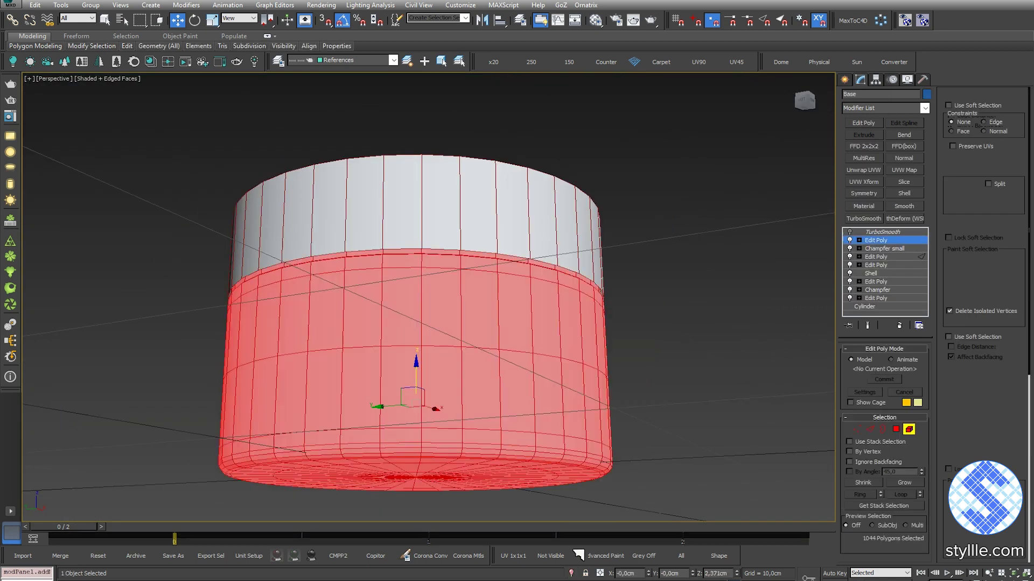
{"action": "left_click", "coordinate": [1003, 448]}
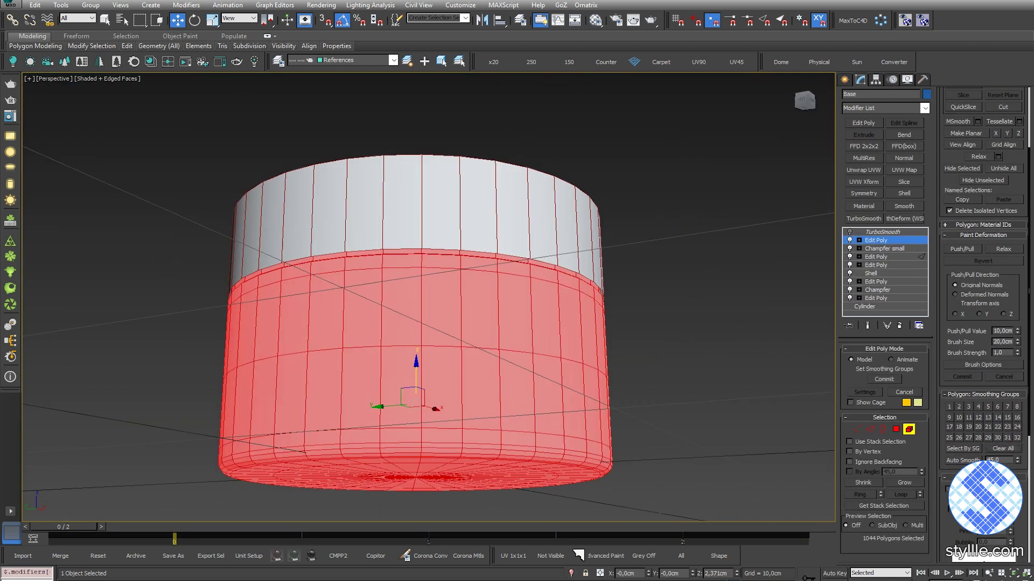
{"action": "left_click", "coordinate": [983, 225]}
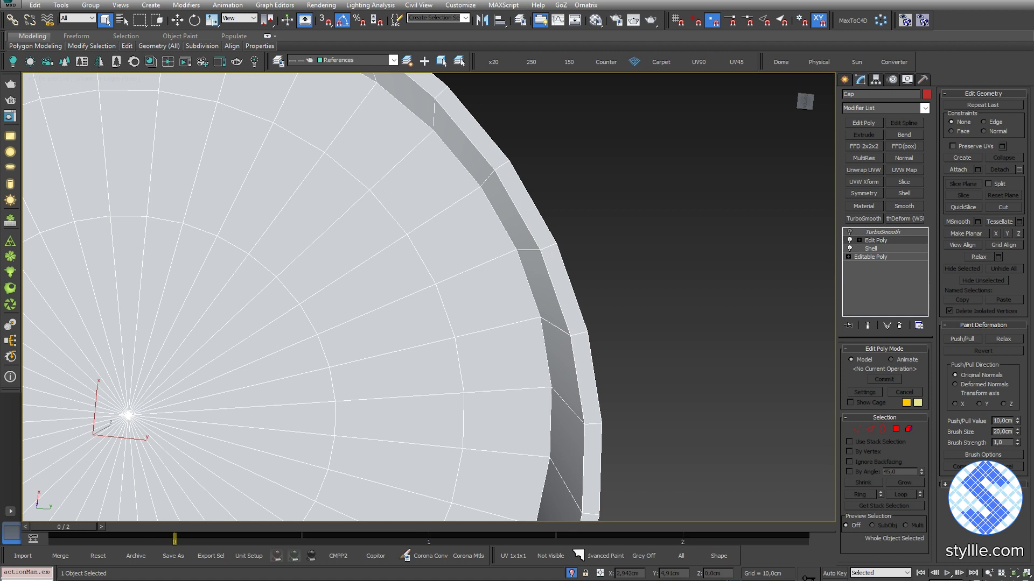
Step: Add an Edit Poly modifier to Cap and connect the ring of short edges across its open rim with one loop
{"action": "left_click", "coordinate": [864, 122]}
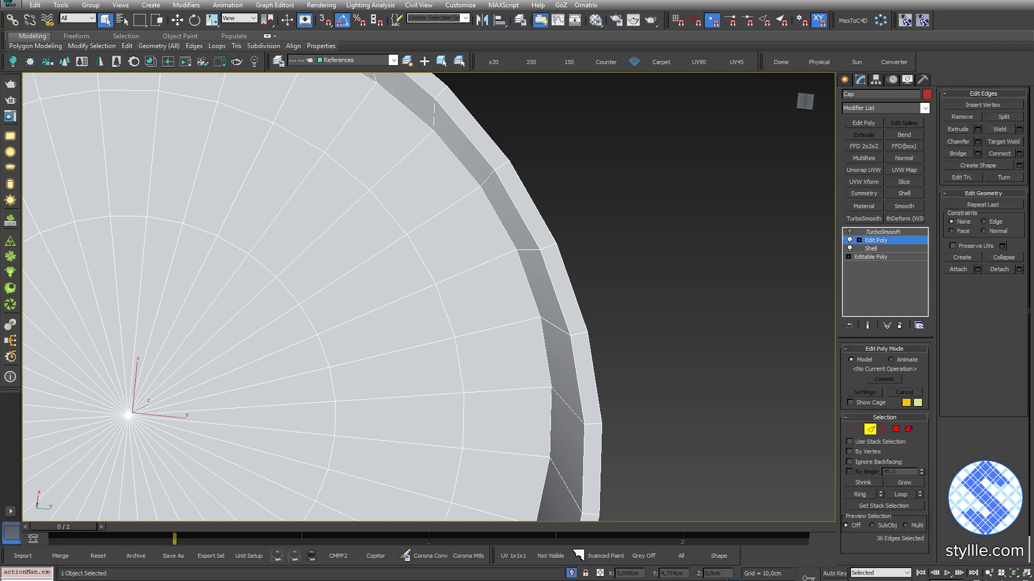
{"action": "key", "text": "2"}
{"action": "right_click", "coordinate": [633, 309]}
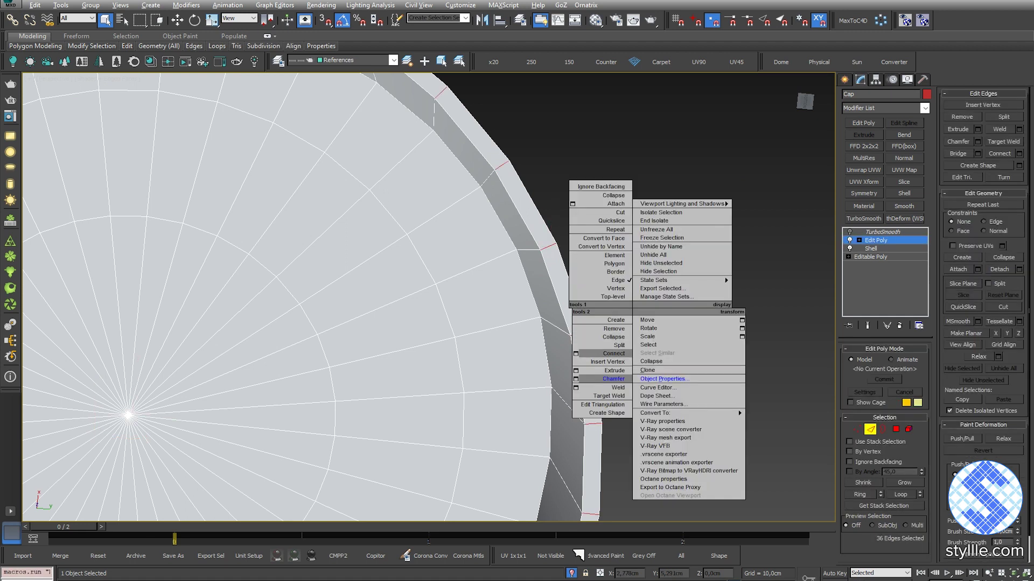
{"action": "left_click", "coordinate": [609, 354]}
Step: Connect the ring of vertical edges on Cap's inner wall with one loop close to the open rim
{"action": "middle_click_drag", "start_coordinate": [610, 354], "coordinate": [705, 379], "text": "alt"}
{"action": "middle_click_drag", "start_coordinate": [584, 366], "coordinate": [716, 303]}
{"action": "left_click", "coordinate": [716, 304]}
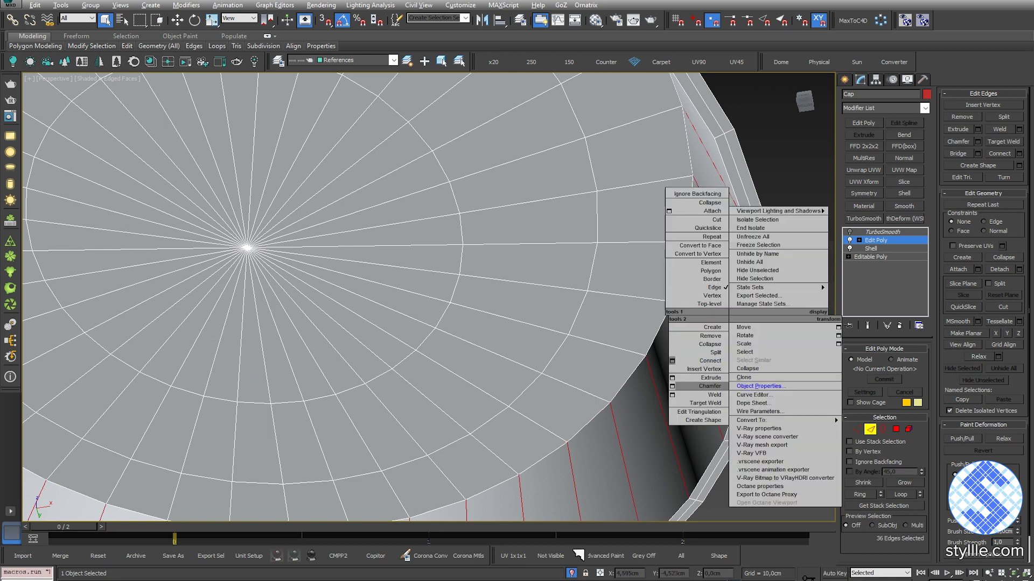
{"action": "left_click", "coordinate": [671, 361]}
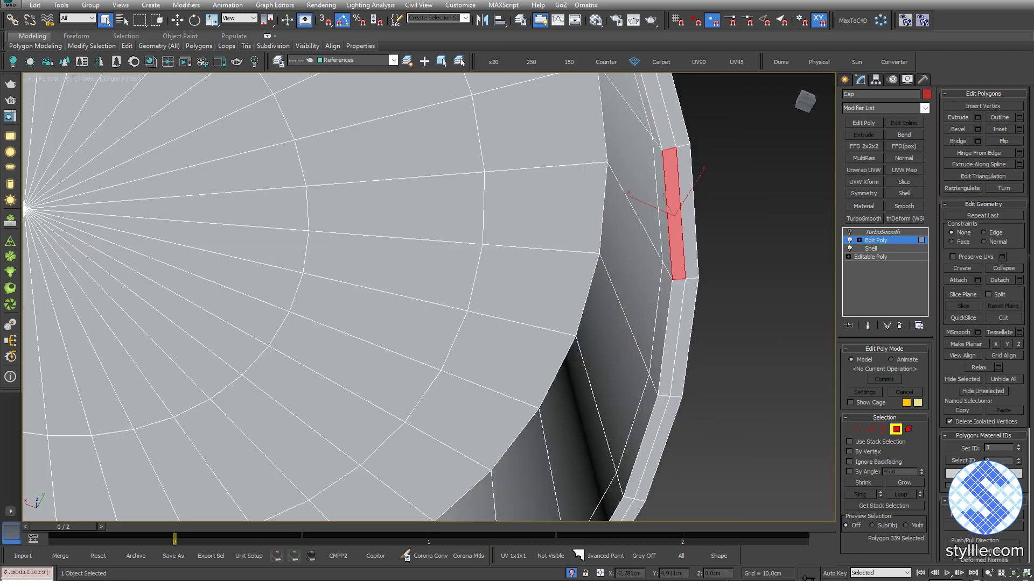
Step: Delete the inner ring of polygons on Cap's rim and the adjoining narrow strip of the inner wall
{"action": "key", "text": "Delete"}
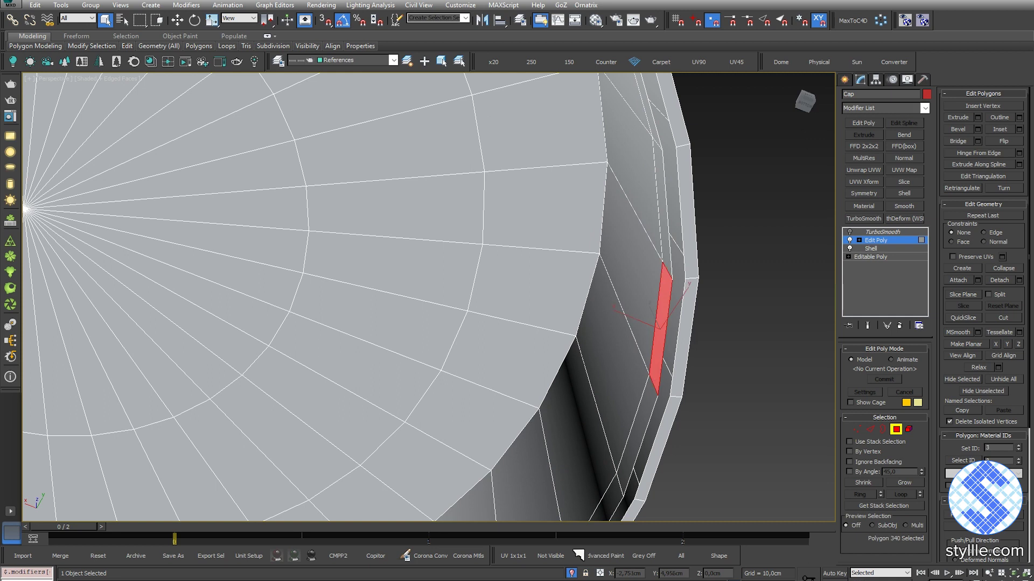
{"action": "left_click", "coordinate": [647, 407], "text": "shift"}
{"action": "key", "text": "Delete"}
Step: With vertex snapping on, extend Cap's open rim border straight up to the level of the inner wall's open border
{"action": "key", "text": "3"}
{"action": "left_click", "coordinate": [679, 323]}
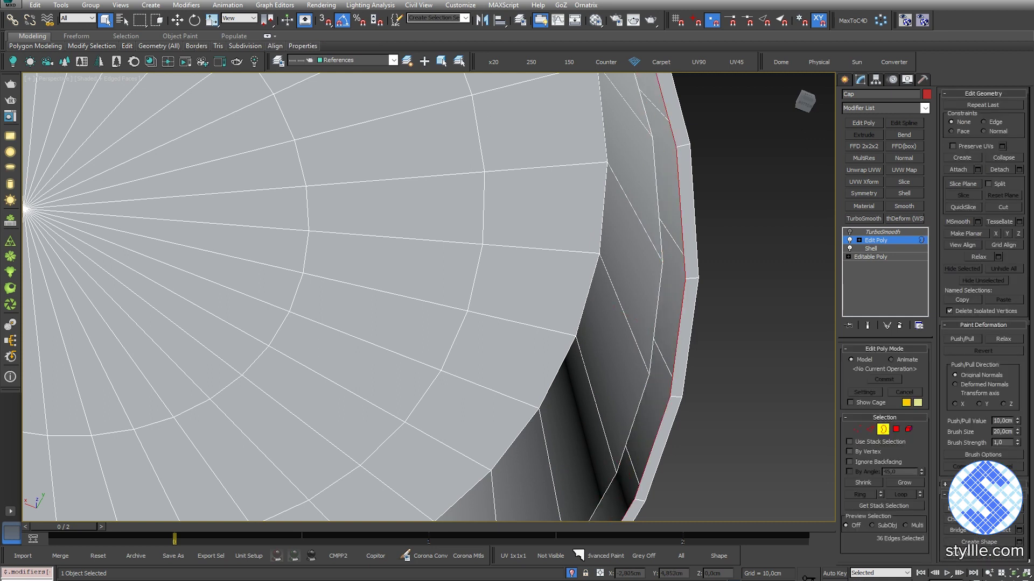
{"action": "scroll", "coordinate": [679, 323], "scroll_direction": "down", "scroll_amount": 4}
{"action": "middle_click_drag", "start_coordinate": [592, 323], "coordinate": [789, 386]}
{"action": "key", "text": "w"}
{"action": "middle_click_drag", "start_coordinate": [517, 323], "coordinate": [484, 376], "text": "alt"}
{"action": "middle_click_drag", "start_coordinate": [484, 377], "coordinate": [545, 401]}
{"action": "key", "text": "s"}
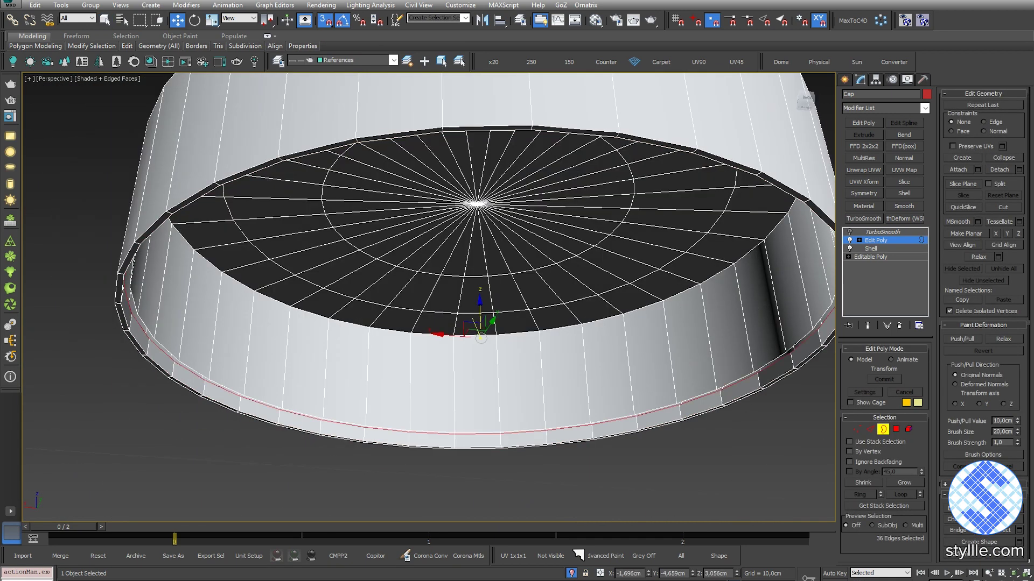
{"action": "left_click_drag", "start_coordinate": [480, 312], "coordinate": [209, 380]}
Step: Bridge one pair of facing edges across Cap's open gap, and bridge the remaining border edges without the end edges into a full ledge
{"action": "left_click", "coordinate": [249, 394]}
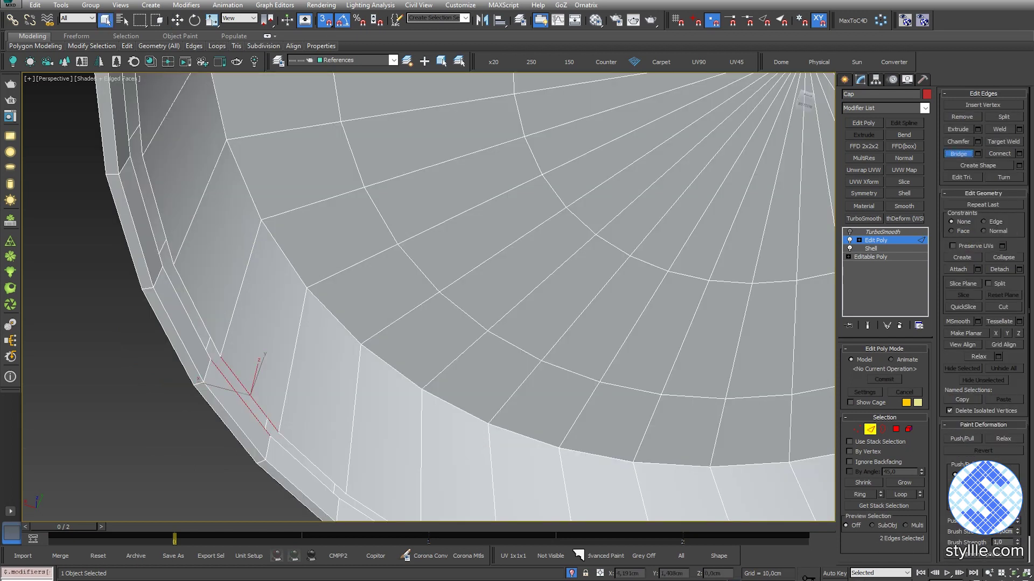
{"action": "key", "text": "3"}
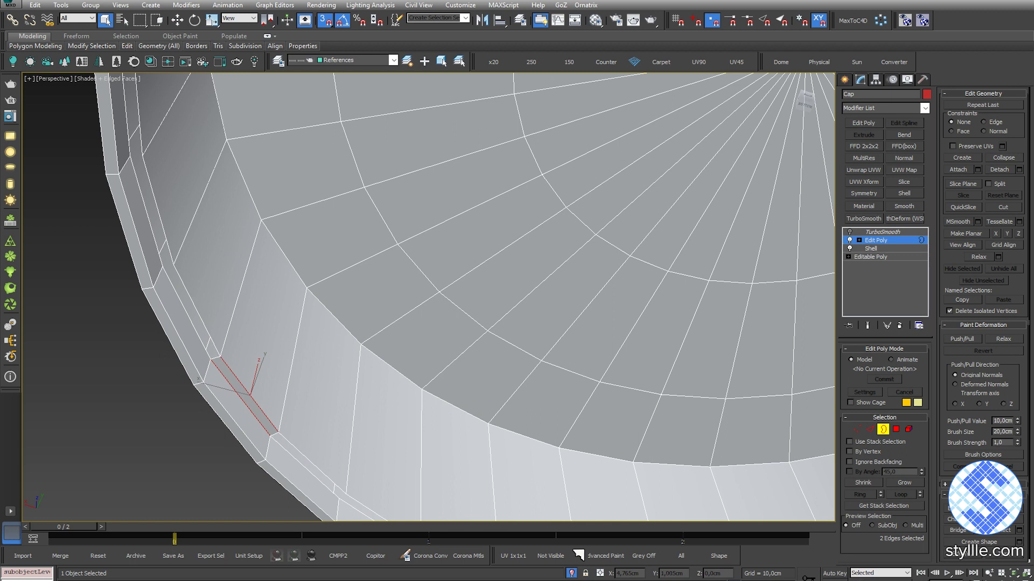
{"action": "left_click", "coordinate": [300, 463]}
{"action": "scroll", "coordinate": [213, 457], "scroll_direction": "up", "scroll_amount": 3}
{"action": "key", "text": "2"}
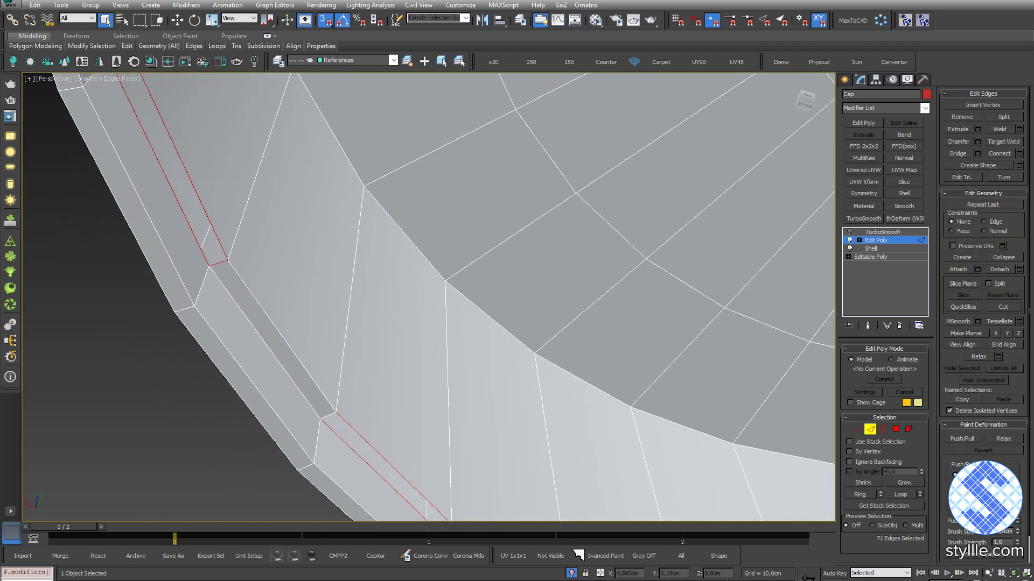
{"action": "left_click", "coordinate": [958, 154]}
Step: Select the vertical edge rings on Cap's outer and inner walls and connect them with 1 horizontal segment
{"action": "scroll", "coordinate": [277, 341], "scroll_direction": "down", "scroll_amount": 4}
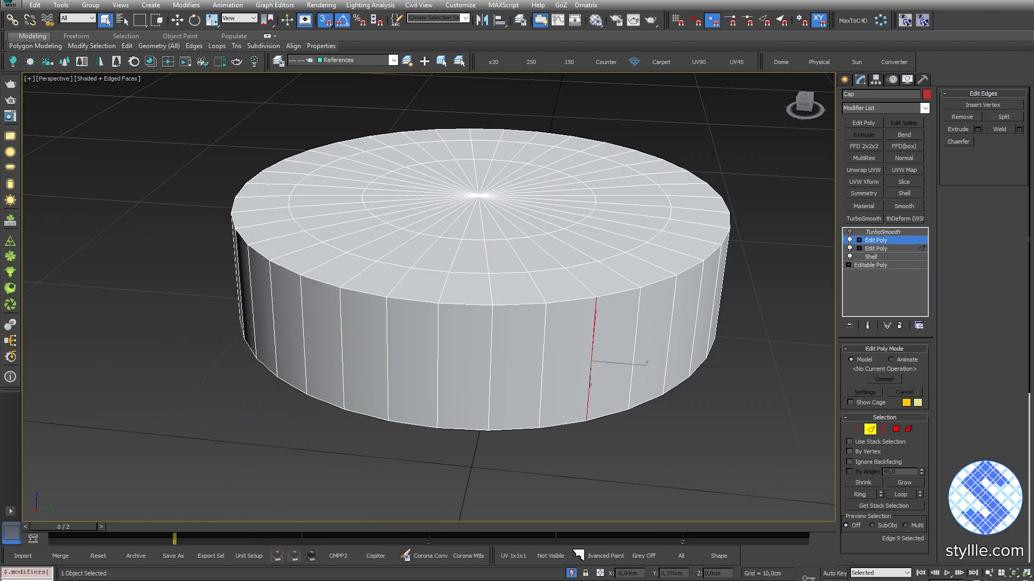
{"action": "left_click", "coordinate": [1019, 153]}
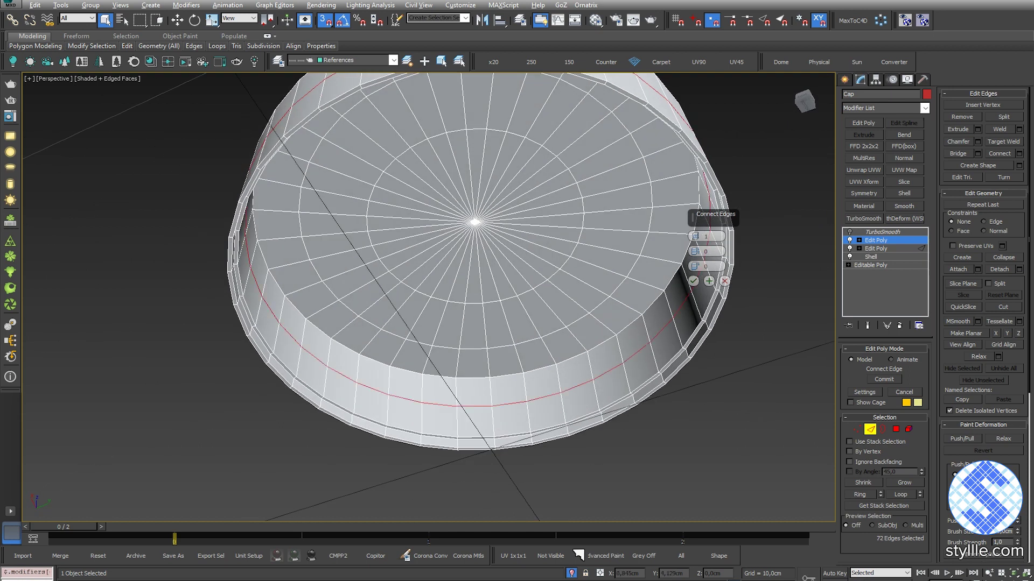
{"action": "middle_click_drag", "start_coordinate": [475, 269], "coordinate": [431, 237], "text": "alt"}
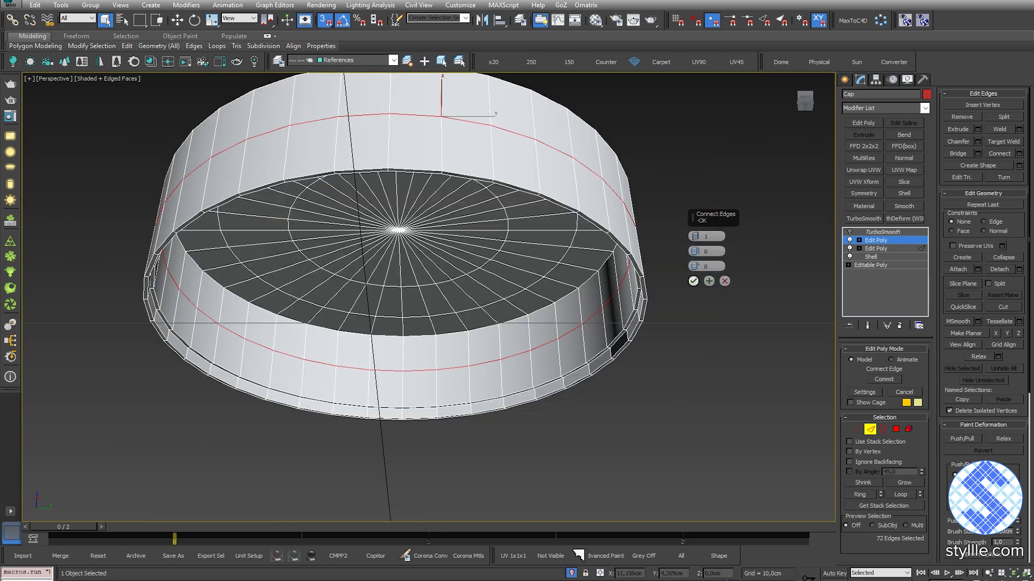
Step: Chamfer the outer and inner edge loops where Cap's walls meet its flat top by 0,2 cm with 3 segments
{"action": "double_click", "coordinate": [638, 172]}
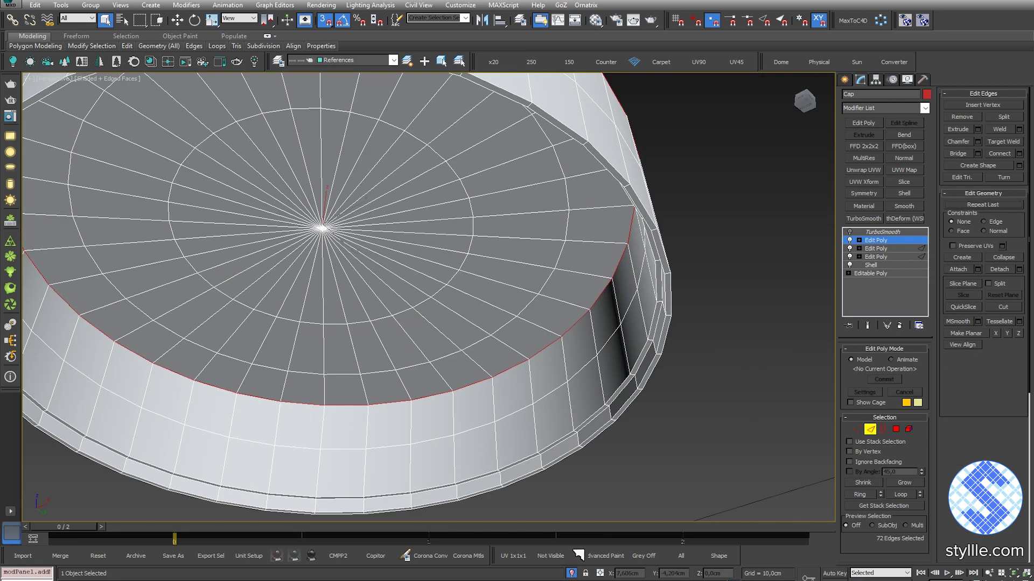
{"action": "right_click", "coordinate": [615, 265]}
{"action": "left_click", "coordinate": [558, 337]}
{"action": "left_click", "coordinate": [706, 251]}
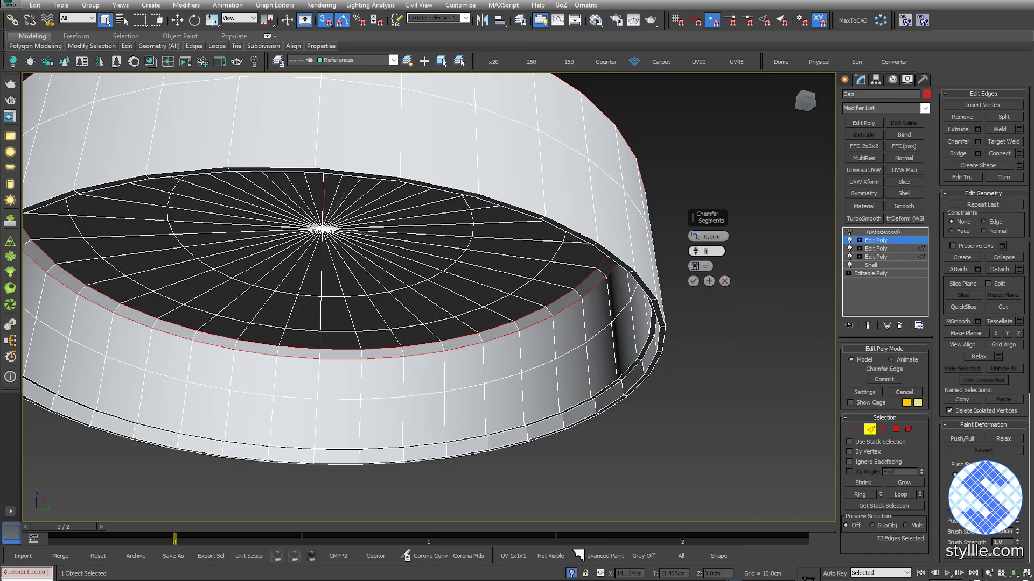
{"action": "type", "text": "3"}
{"action": "key", "text": "Return"}
{"action": "left_click", "coordinate": [693, 281]}
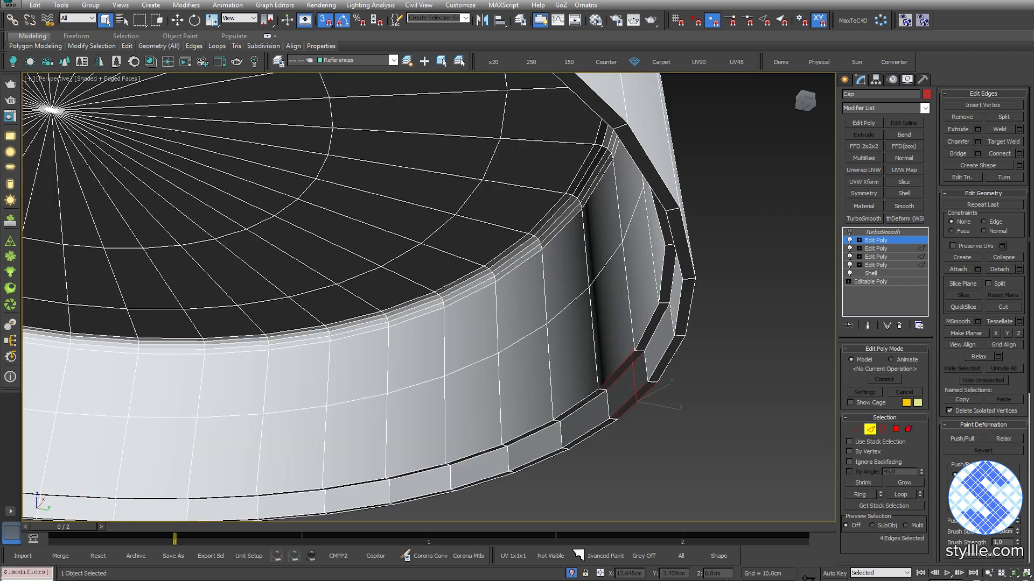
Step: Select the edge loops along Cap's rim and ledge and chamfer them
{"action": "key", "text": "alt+l"}
{"action": "right_click", "coordinate": [727, 295]}
{"action": "left_click", "coordinate": [758, 365]}
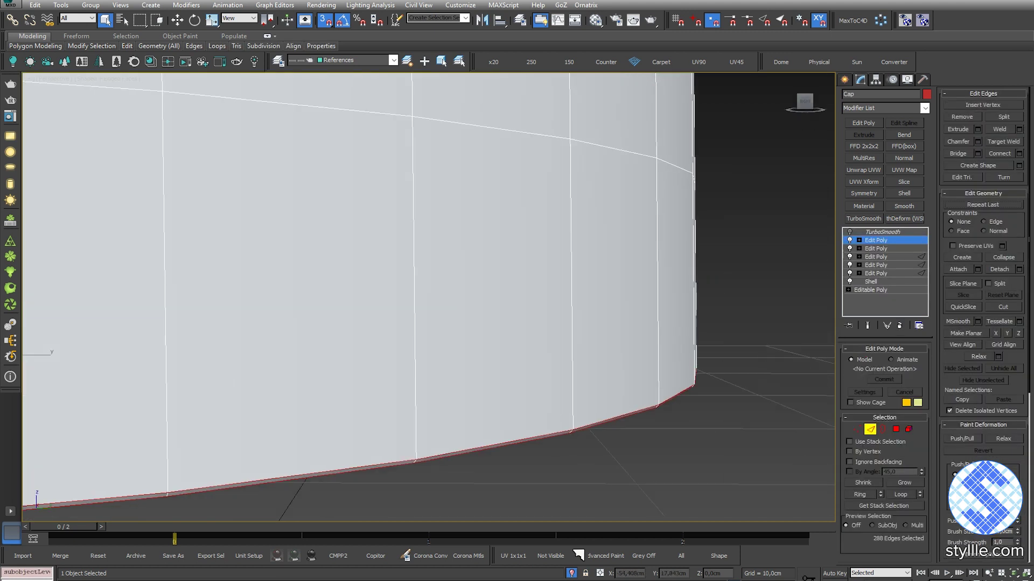
Step: Connect the lower ring of vertical edges on Cap's outer wall with 1 segment, sliding the loop toward the rim
{"action": "left_click", "coordinate": [658, 283]}
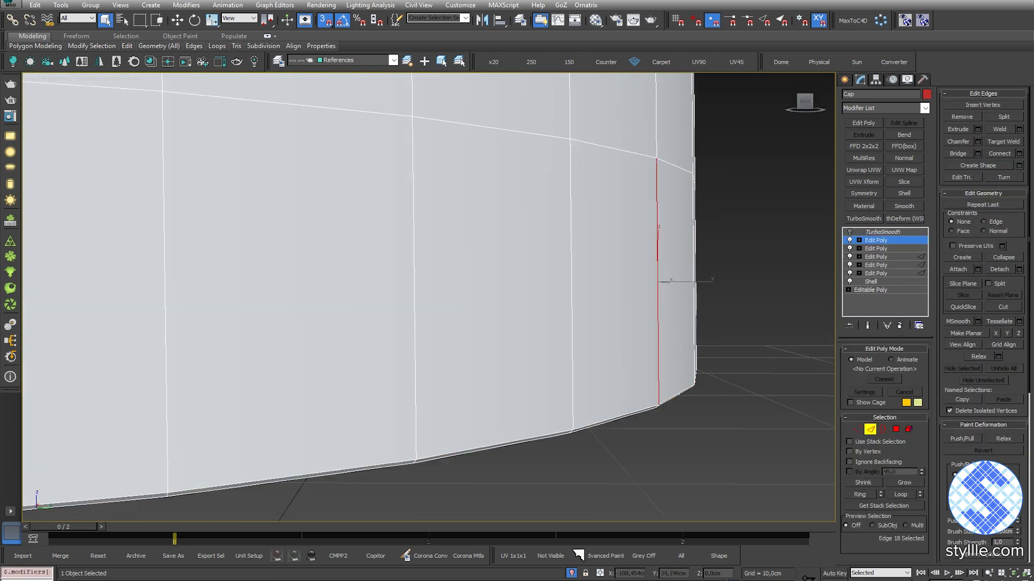
{"action": "key", "text": "alt+r"}
{"action": "right_click", "coordinate": [735, 291]}
{"action": "left_click", "coordinate": [677, 346]}
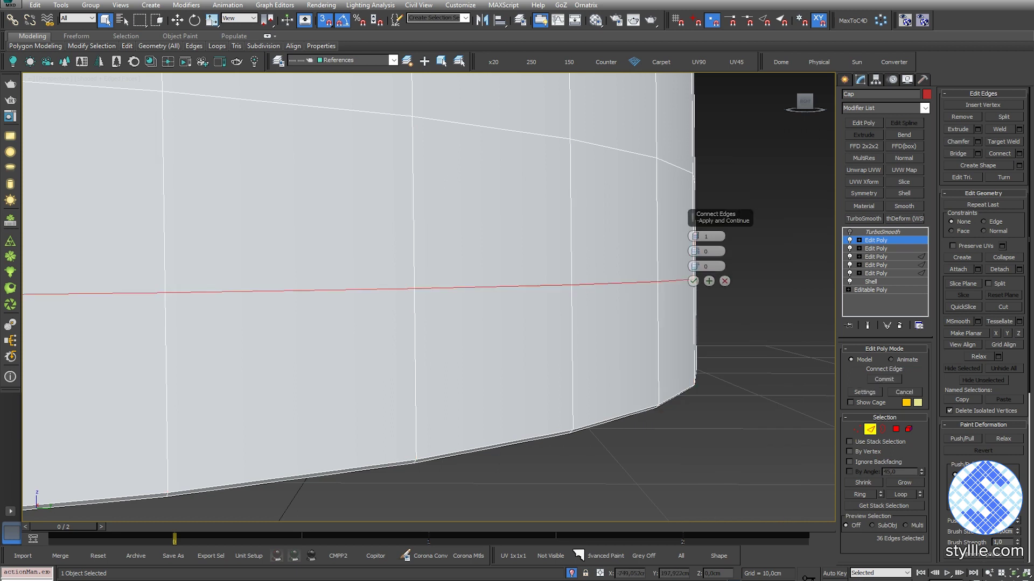
{"action": "left_click_drag", "start_coordinate": [694, 266], "coordinate": [694, 230]}
{"action": "left_click", "coordinate": [693, 281]}
Step: Connect the ring of vertical edges on Cap's inner wall next to the ledge with 1 segment and a slide of -50
{"action": "middle_click_drag", "start_coordinate": [694, 281], "coordinate": [807, 226], "text": "alt"}
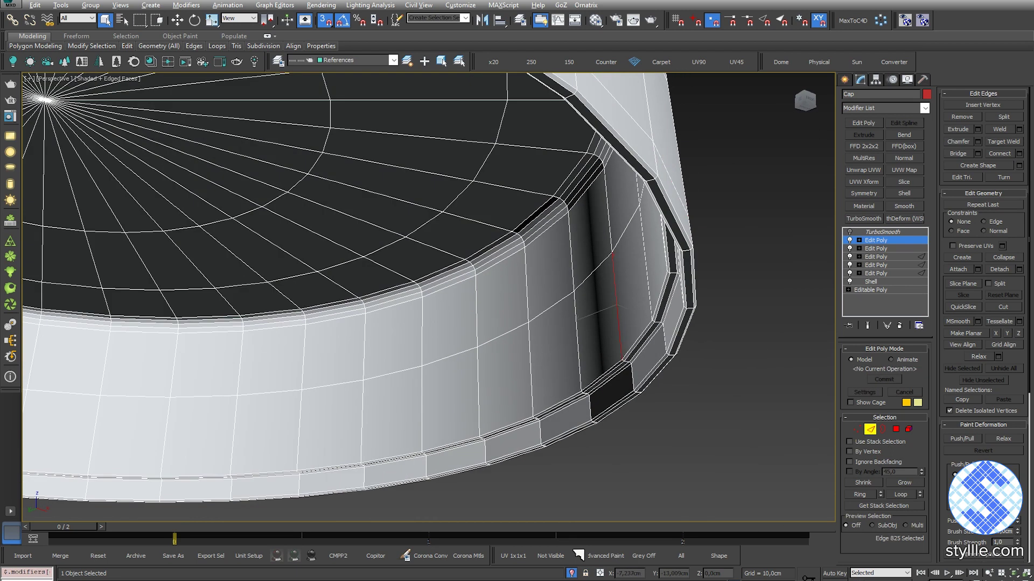
{"action": "key", "text": "alt+r"}
{"action": "key", "text": "ctrl+shift+e"}
{"action": "left_click_drag", "start_coordinate": [695, 266], "coordinate": [695, 262]}
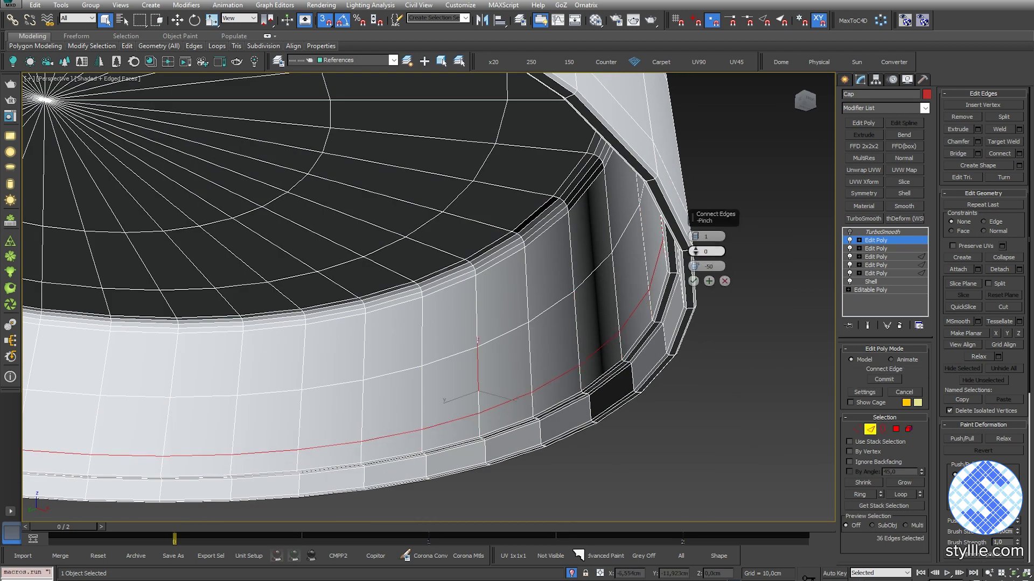
Step: Select all of Cap's polygons, clear their smoothing groups and assign smoothing group 1
{"action": "key", "text": "4"}
{"action": "key", "text": "ctrl+a"}
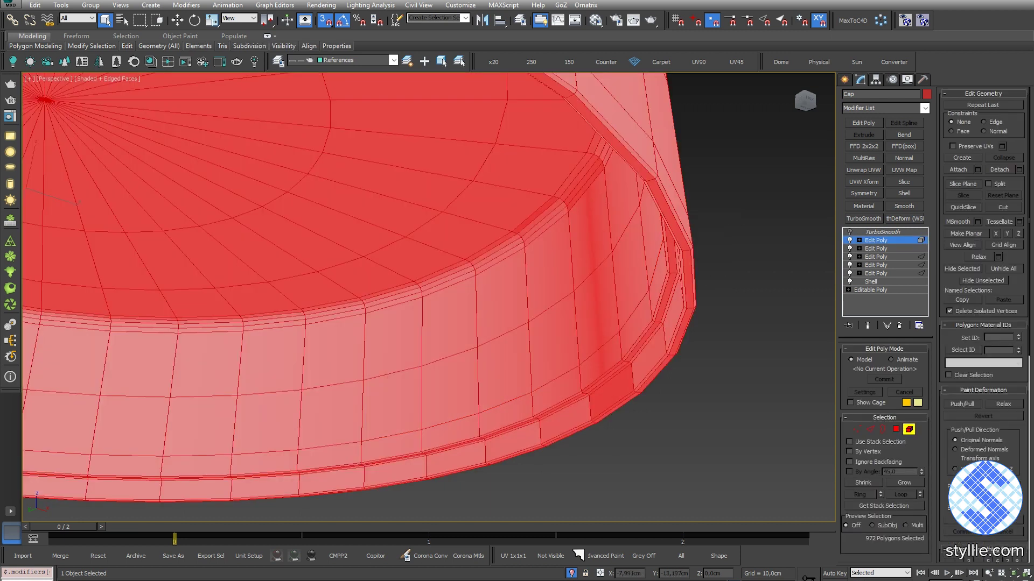
{"action": "scroll", "coordinate": [983, 323], "scroll_direction": "down", "scroll_amount": 3}
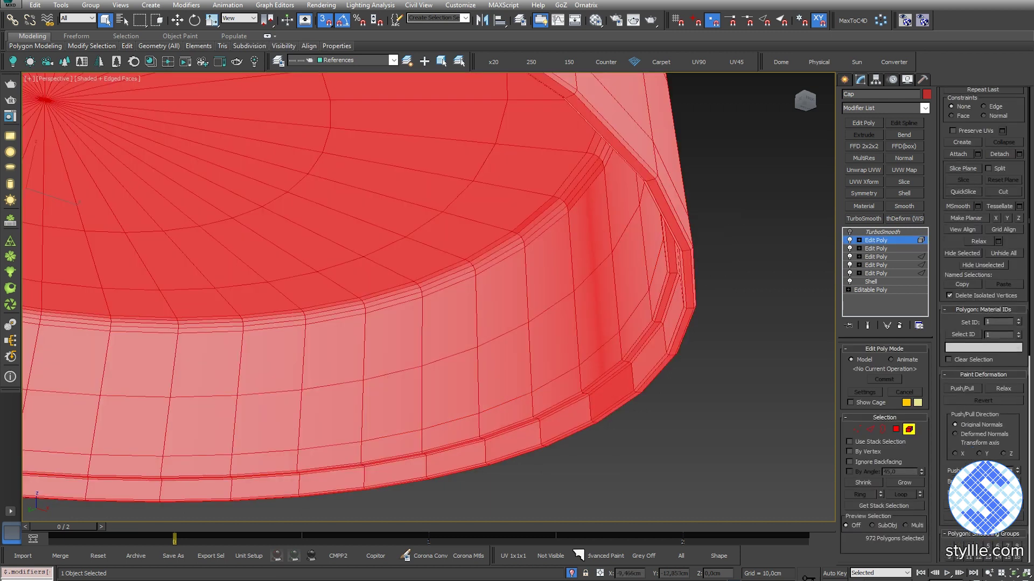
{"action": "scroll", "coordinate": [983, 323], "scroll_direction": "down", "scroll_amount": 2}
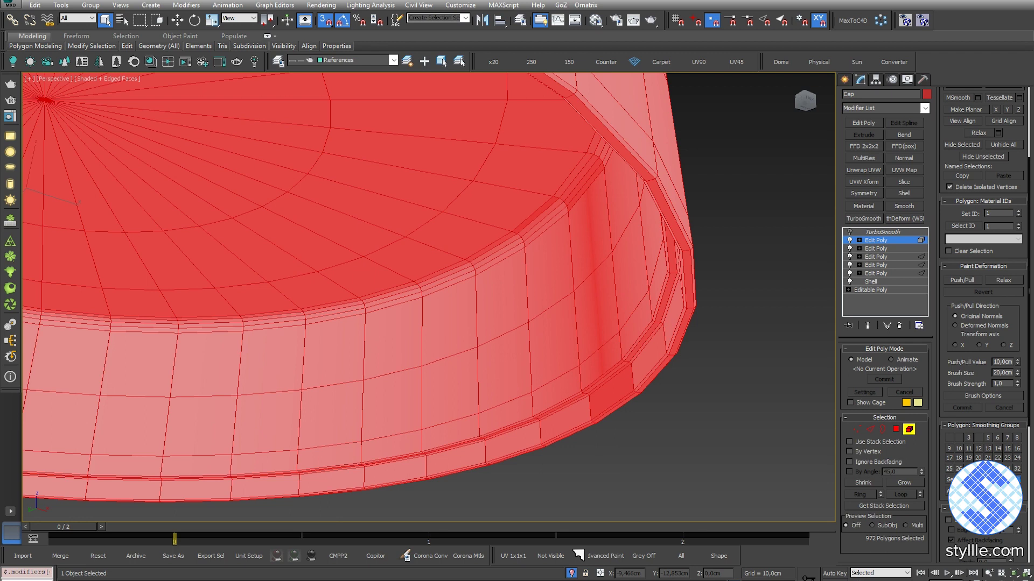
{"action": "left_click", "coordinate": [1004, 479]}
{"action": "left_click", "coordinate": [949, 438]}
Step: Show Cap smoothed and deselected, end isolation with edged faces hidden, and inspect how Cap and Base fit together
{"action": "right_click", "coordinate": [805, 360]}
{"action": "left_click", "coordinate": [795, 351]}
{"action": "left_click", "coordinate": [775, 356]}
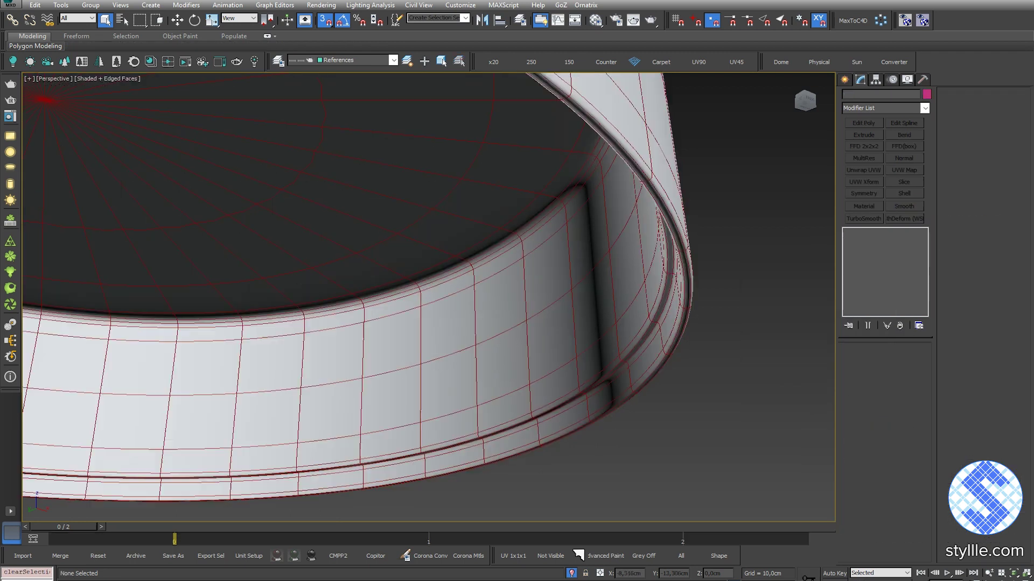
{"action": "key", "text": "F4"}
{"action": "key", "text": "alt+q"}
{"action": "middle_click_drag", "start_coordinate": [538, 259], "coordinate": [565, 328], "text": "alt"}
{"action": "scroll", "coordinate": [539, 323], "scroll_direction": "down", "scroll_amount": 4}
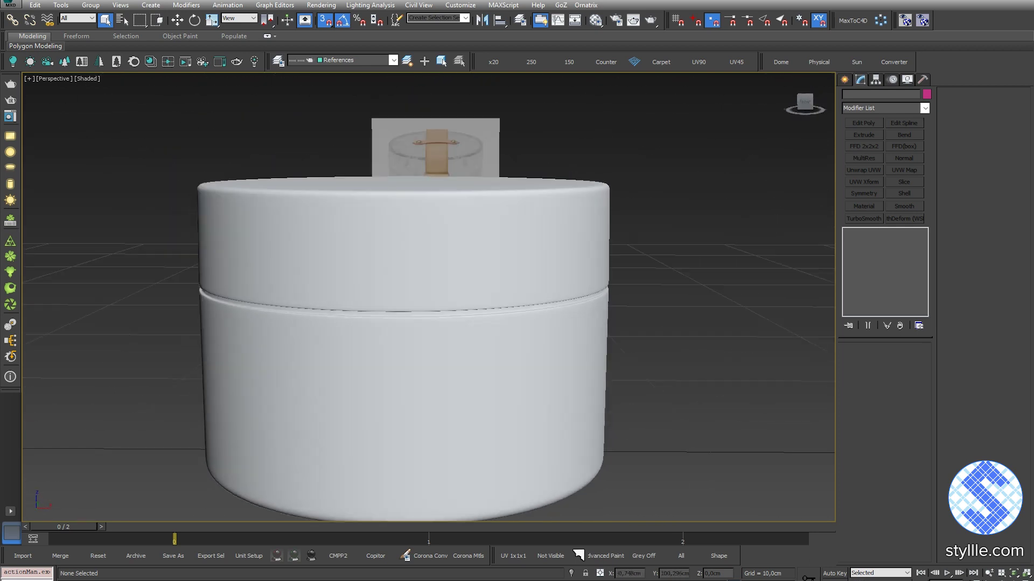
{"action": "middle_click_drag", "start_coordinate": [484, 178], "coordinate": [506, 124], "text": "alt"}
{"action": "scroll", "coordinate": [458, 242], "scroll_direction": "down", "scroll_amount": 3}
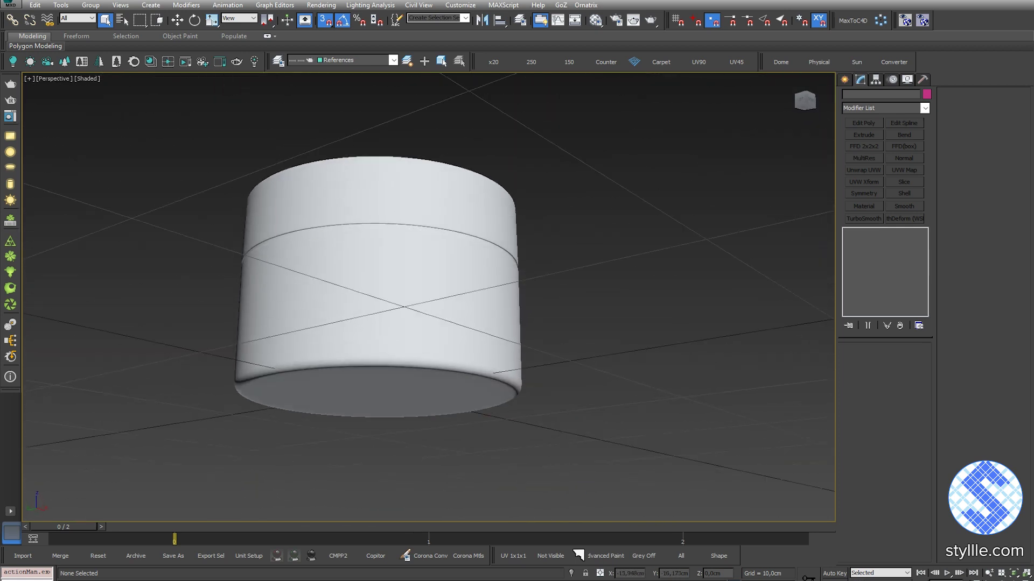